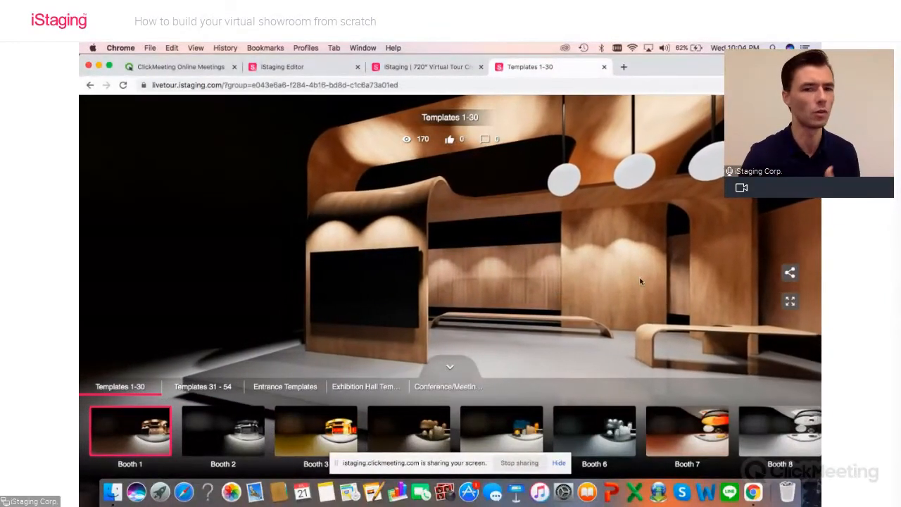
Step: Browse the Templates 1-30 booths, viewing Booth 18 and Booth 16 in the virtual tour
mouse_move(546, 292)
mouse_down()
mouse_move(527, 261)
mouse_move(556, 282)
mouse_up()
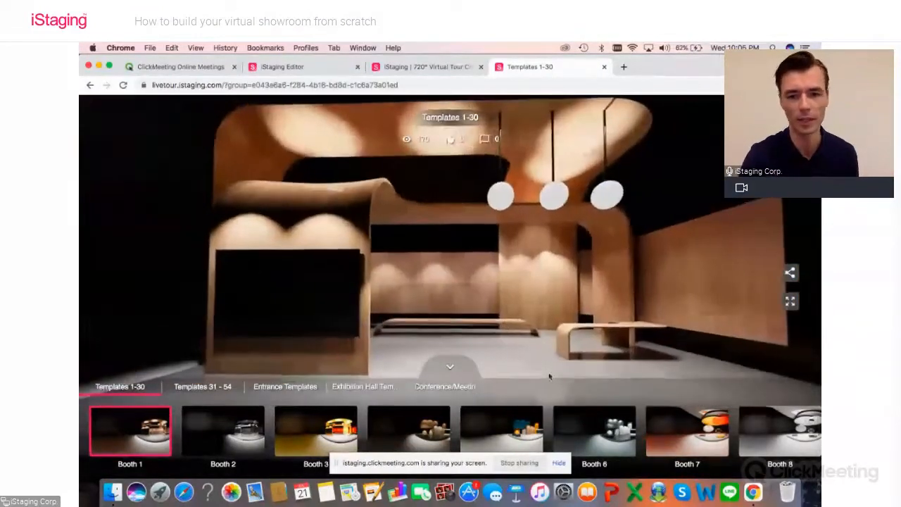
scroll(571, 419, right, 14)
click(641, 424)
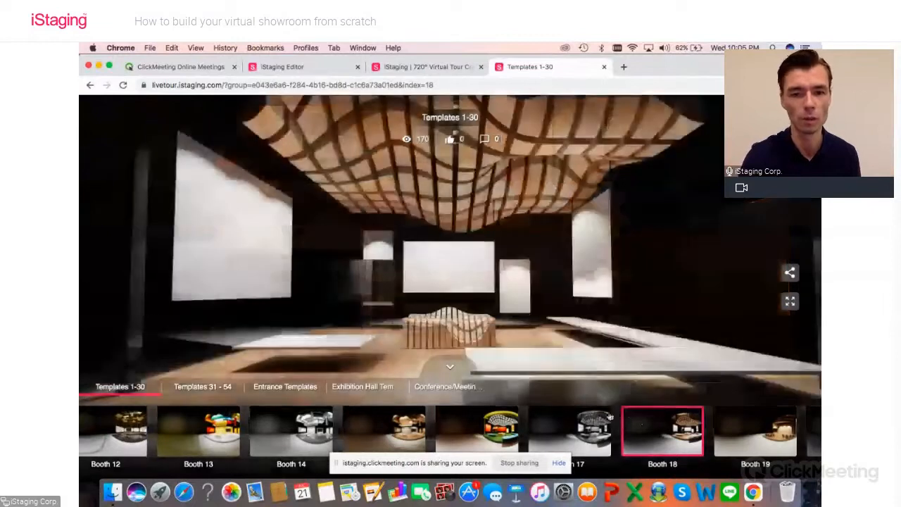
click(494, 431)
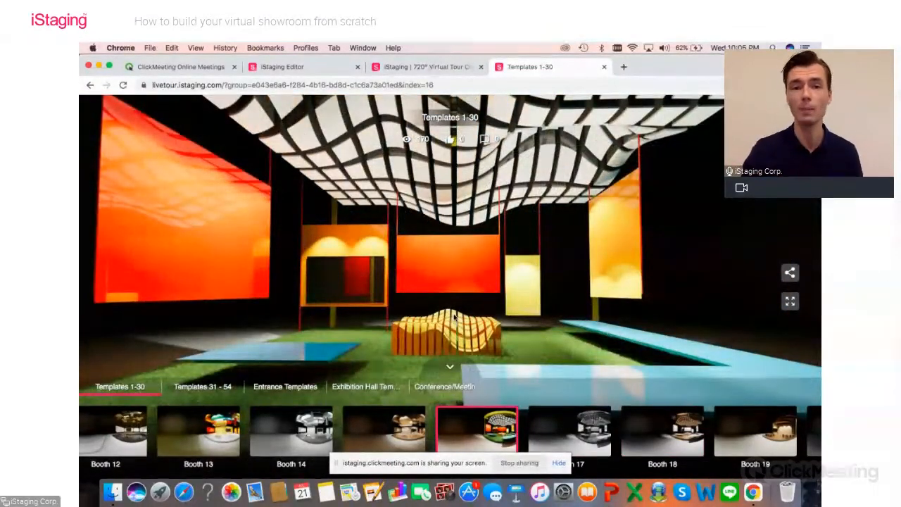
mouse_move(493, 234)
mouse_down()
mouse_move(440, 233)
mouse_move(509, 242)
mouse_move(501, 238)
mouse_up()
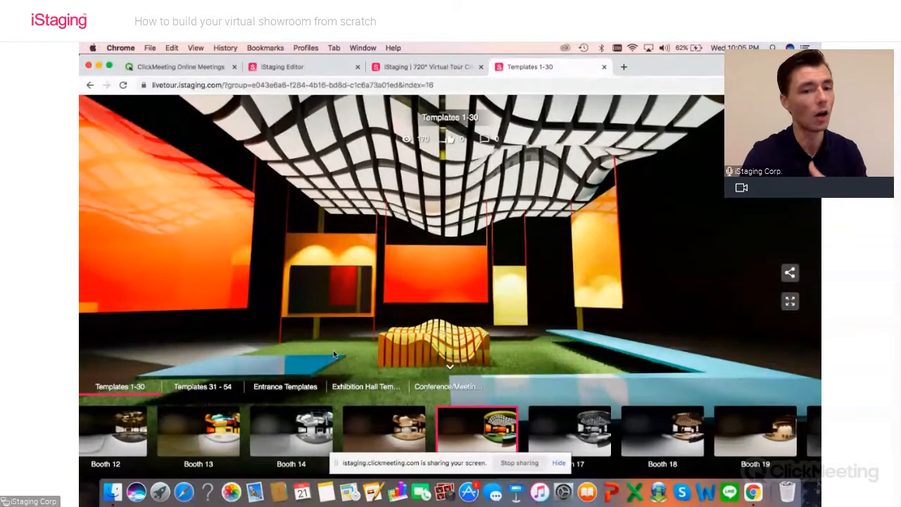
Step: View the Entrance Templates and look around the Entrance 9 hall
click(281, 389)
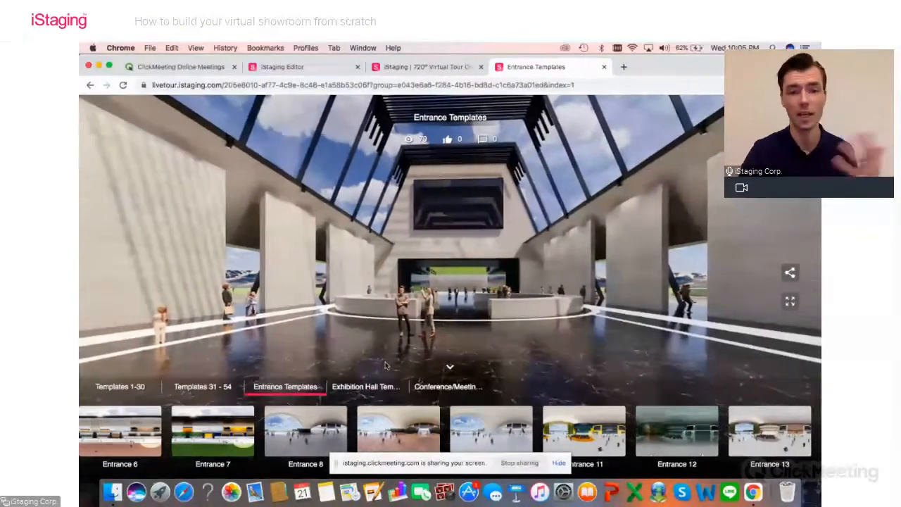
click(400, 430)
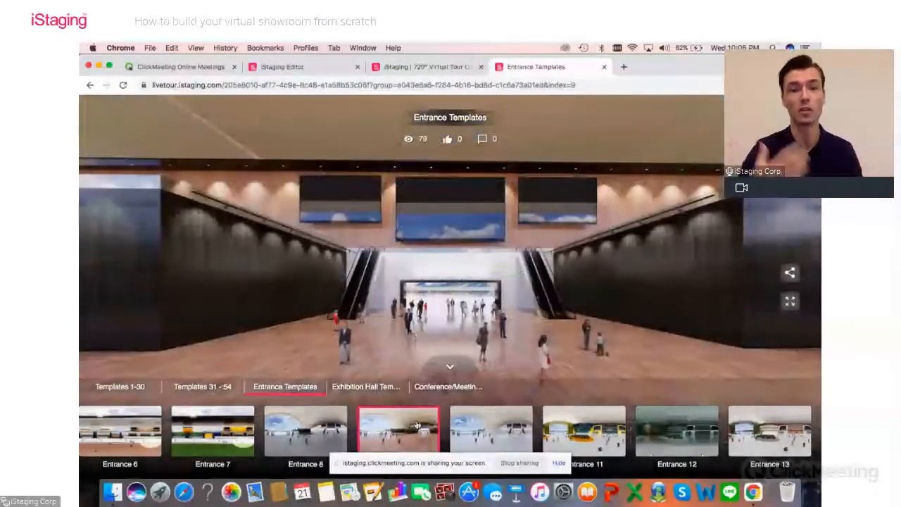
drag(577, 313, 253, 319)
drag(479, 318, 337, 319)
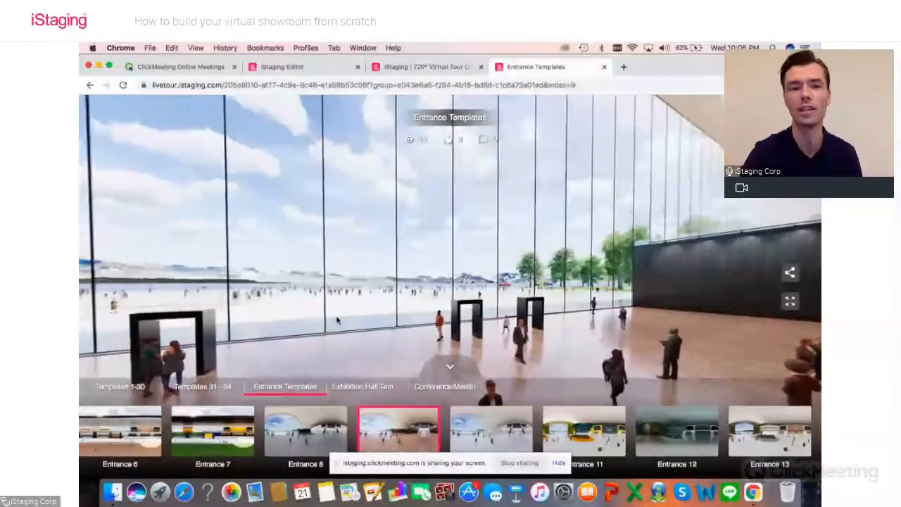
drag(358, 322, 229, 324)
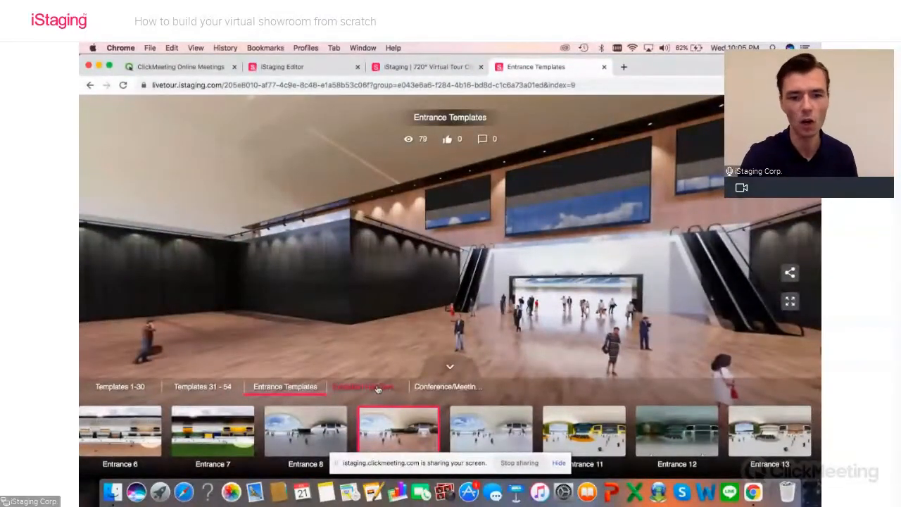
Step: View the Conference/Meeting/Lounge Templates and look around Lounge area 1
click(444, 386)
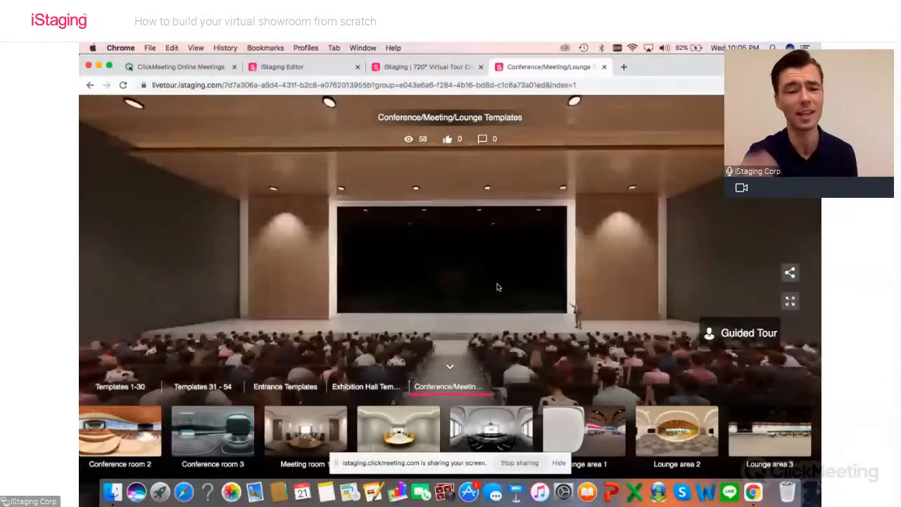
drag(614, 373, 568, 375)
click(580, 415)
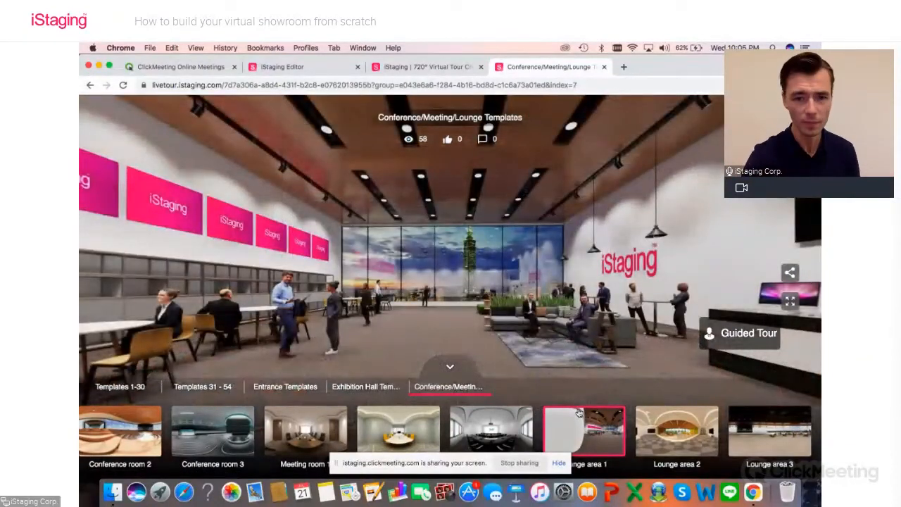
drag(461, 319, 437, 311)
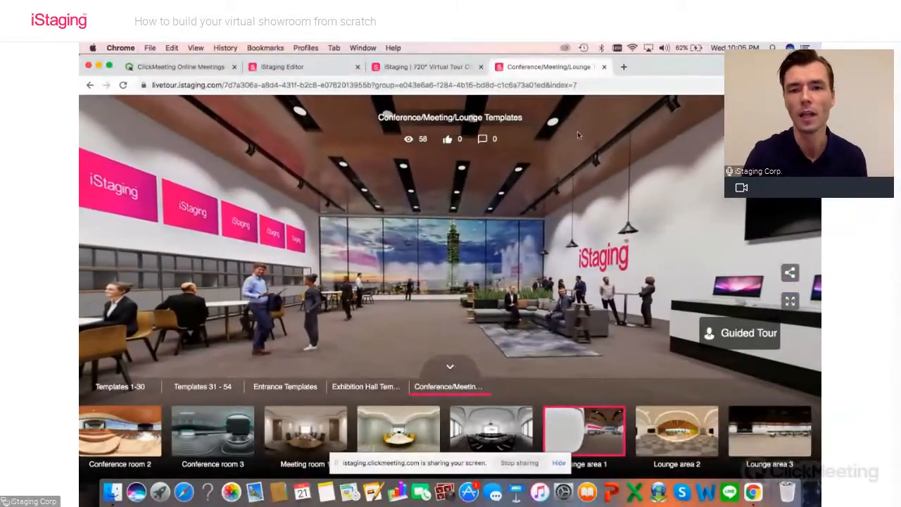
Step: Close the template tour and view the Booth tour's panorama list in the iStaging Editor
click(603, 67)
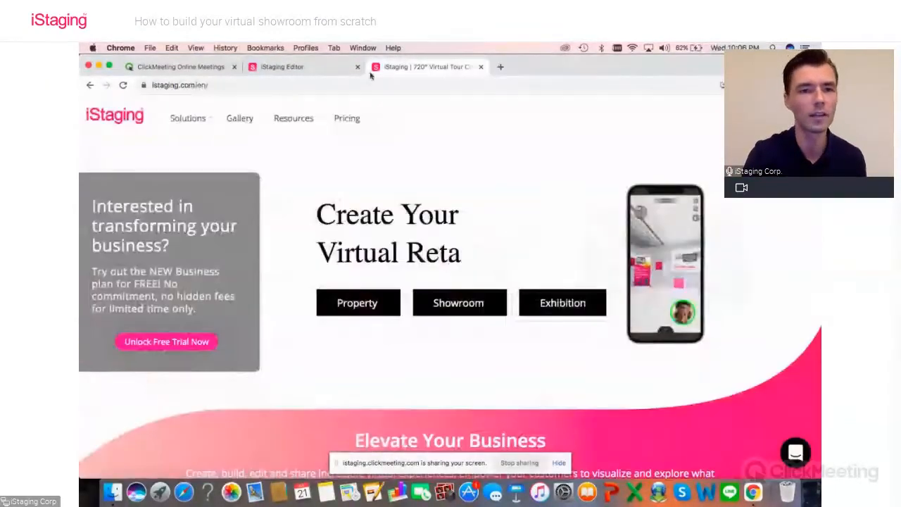
click(282, 67)
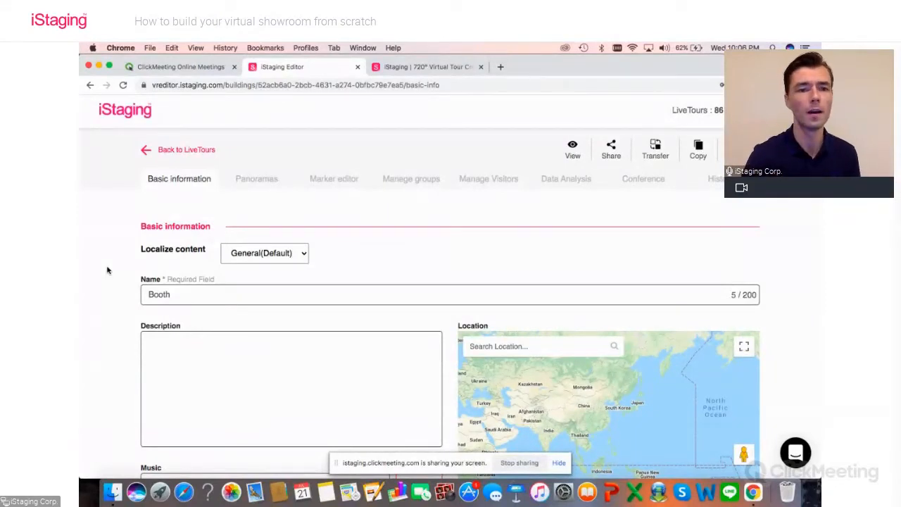
click(254, 182)
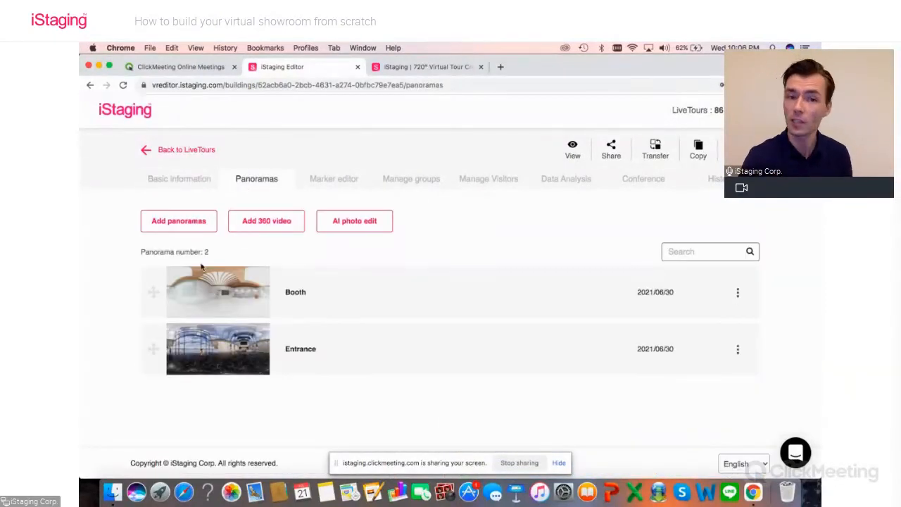
Step: Review the Booth tour's basic information from the name to the color scheme and save it
click(182, 181)
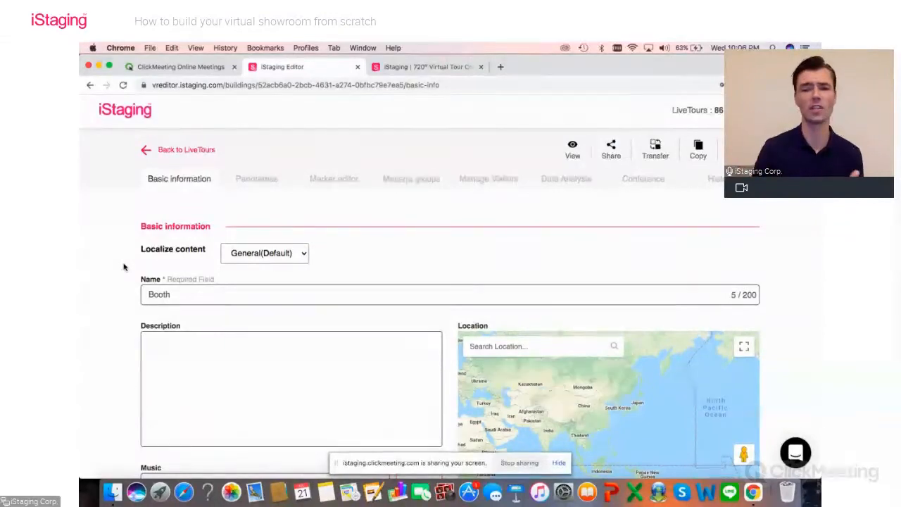
scroll(123, 266, down, 2)
scroll(123, 267, down, 10)
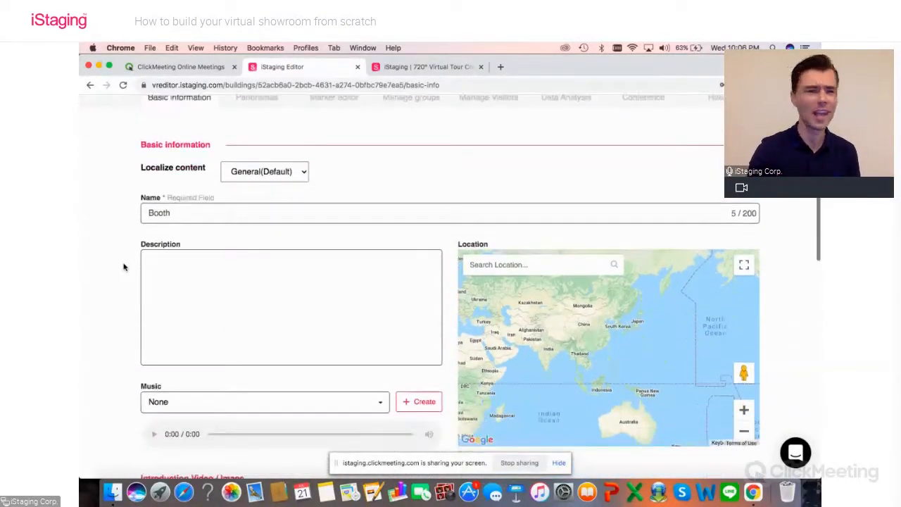
scroll(124, 267, down, 4)
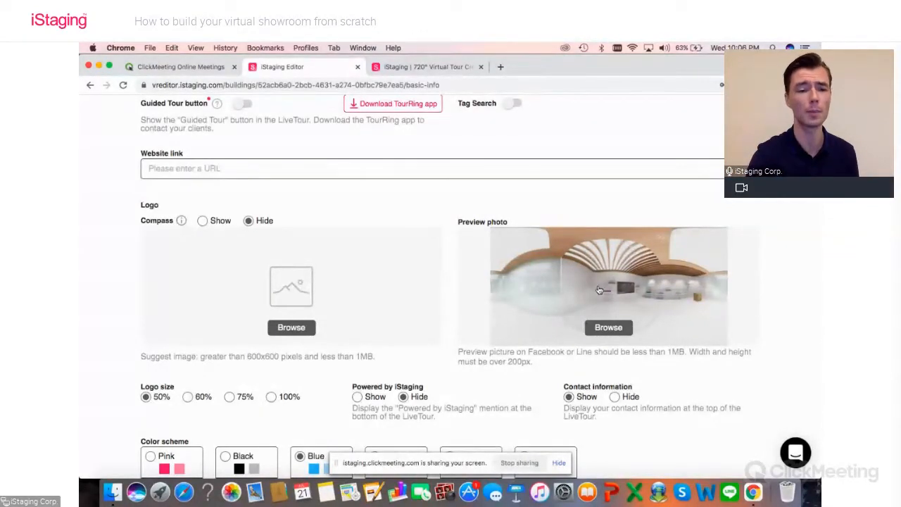
scroll(598, 289, down, 3)
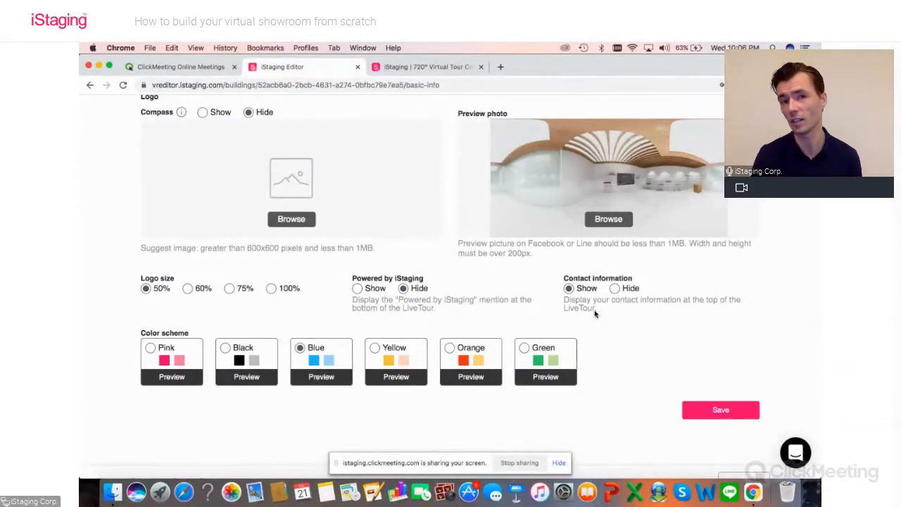
click(722, 409)
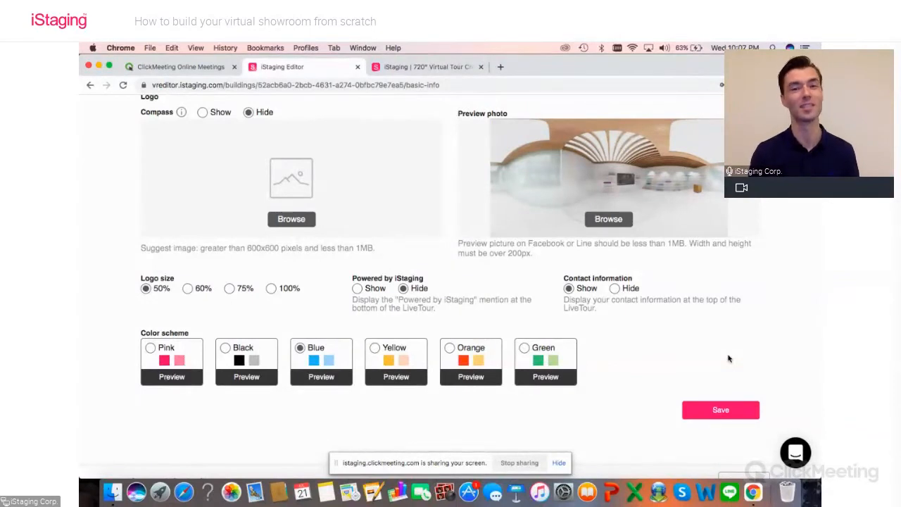
scroll(717, 341, up, 15)
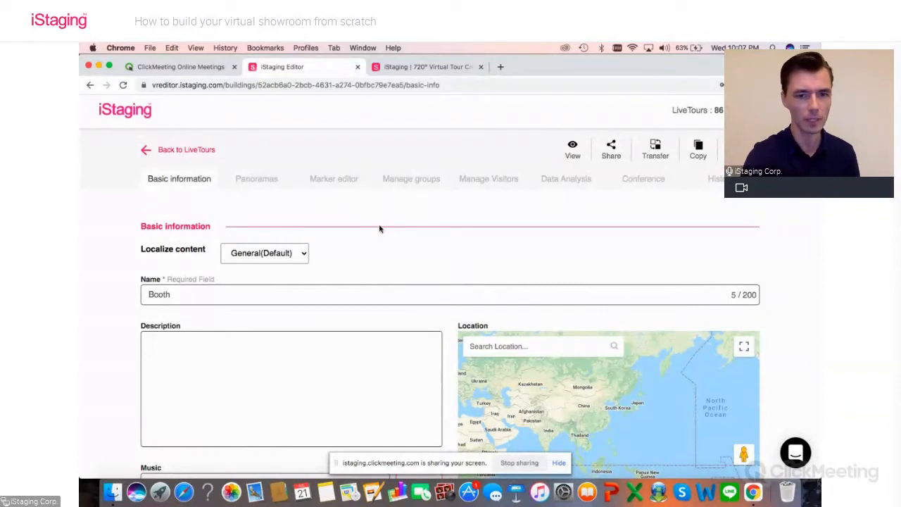
Step: Open the Booth panorama in the marker editor
click(337, 187)
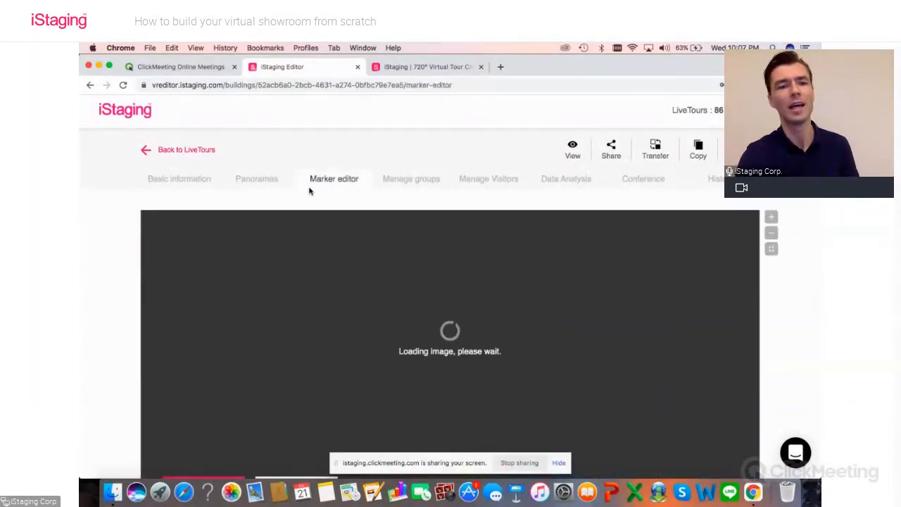
scroll(110, 241, down, 1)
scroll(111, 241, down, 1)
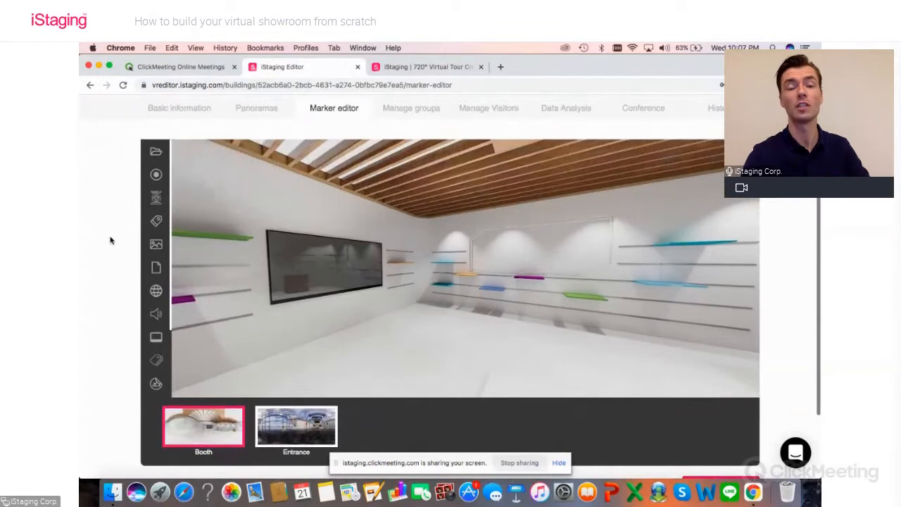
scroll(110, 241, down, 1)
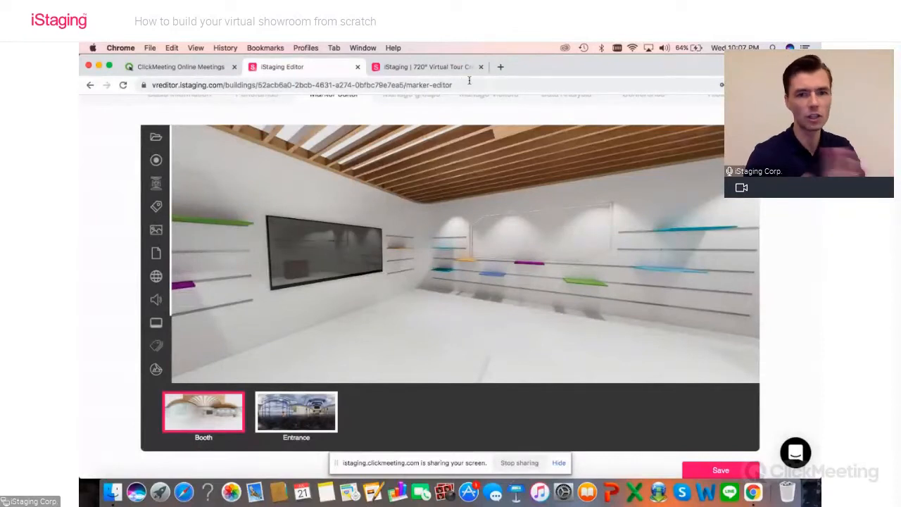
Step: Open the Wilson Booth live tour in a new browser tab and view the black Pro Staff RF97 racket's product details
click(500, 67)
click(397, 101)
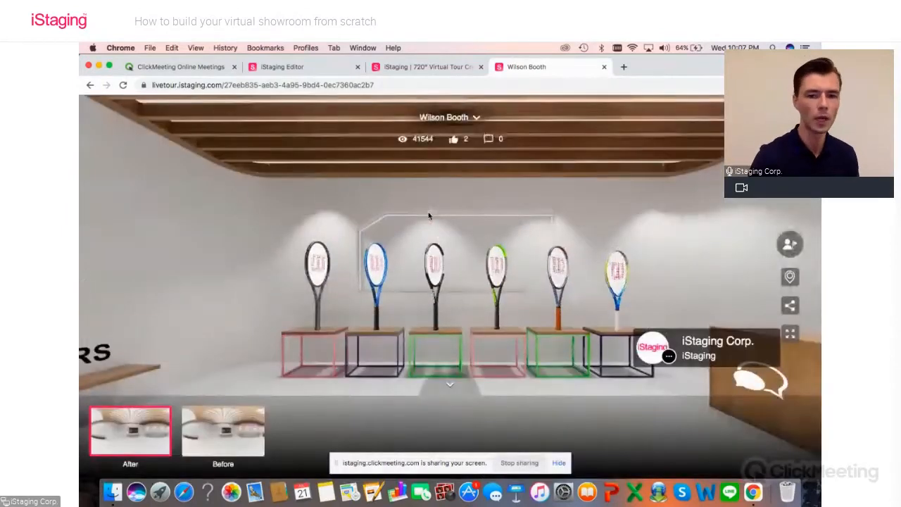
drag(312, 382, 477, 376)
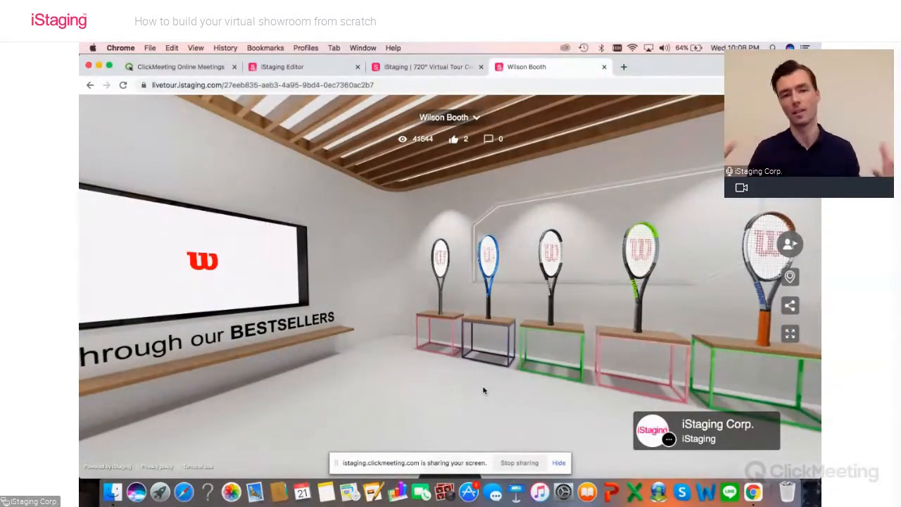
click(446, 300)
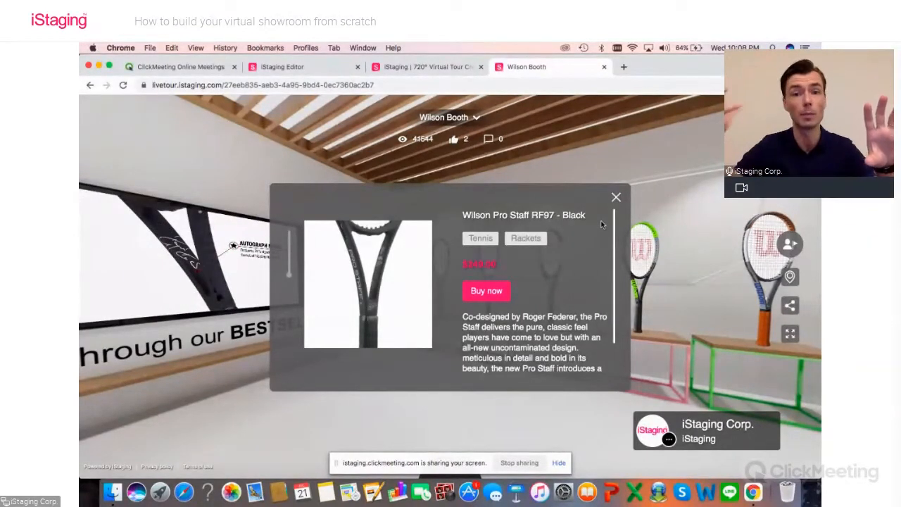
click(616, 197)
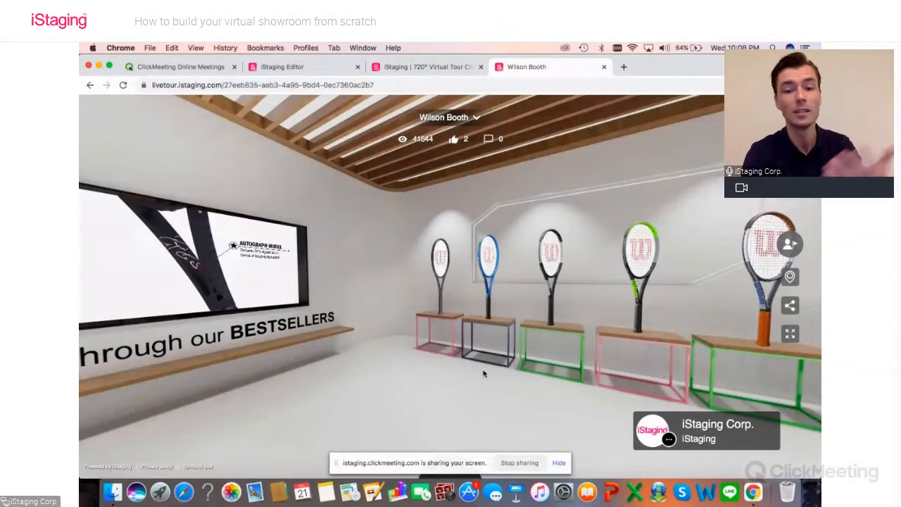
Step: View the details of the green Blade 98 racket, close them and look towards the wall screen
drag(536, 385, 485, 380)
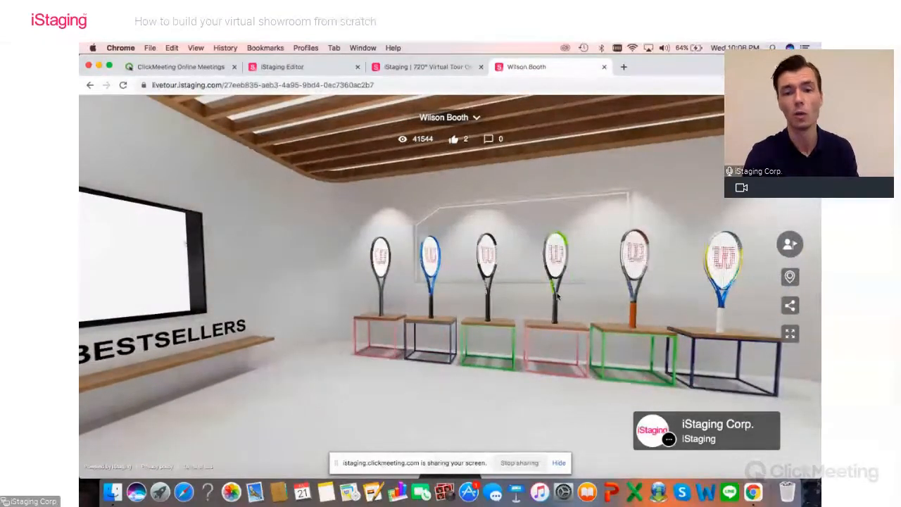
click(557, 297)
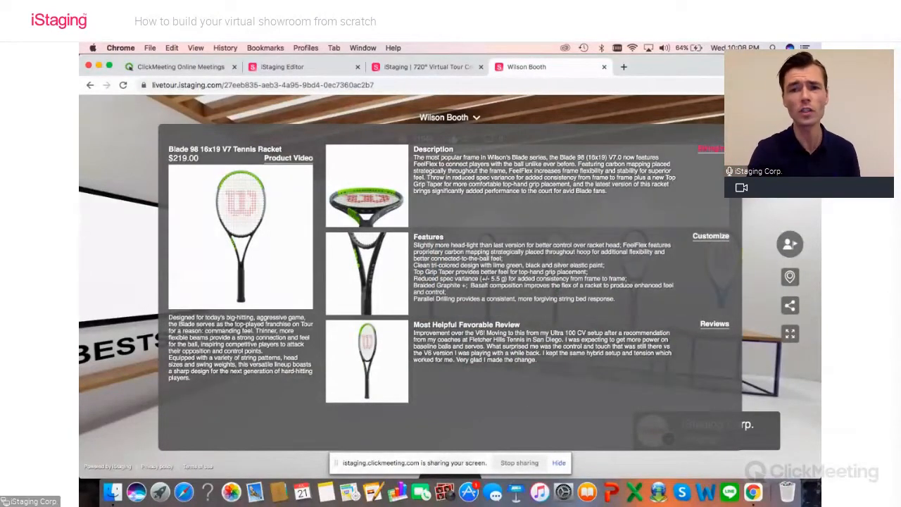
click(698, 146)
drag(636, 167, 472, 201)
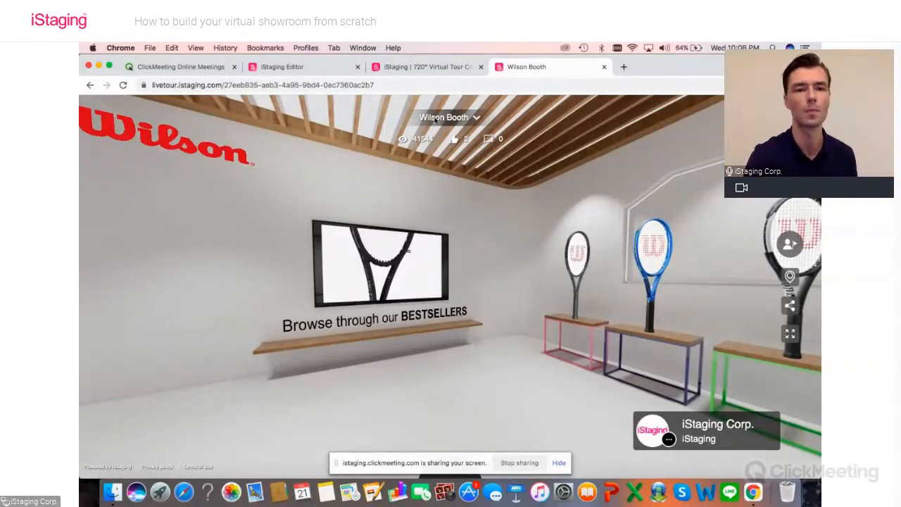
Step: Return to the iStaging Editor and add a tag marker on the middle of the Booth panorama's back shelf wall
click(313, 69)
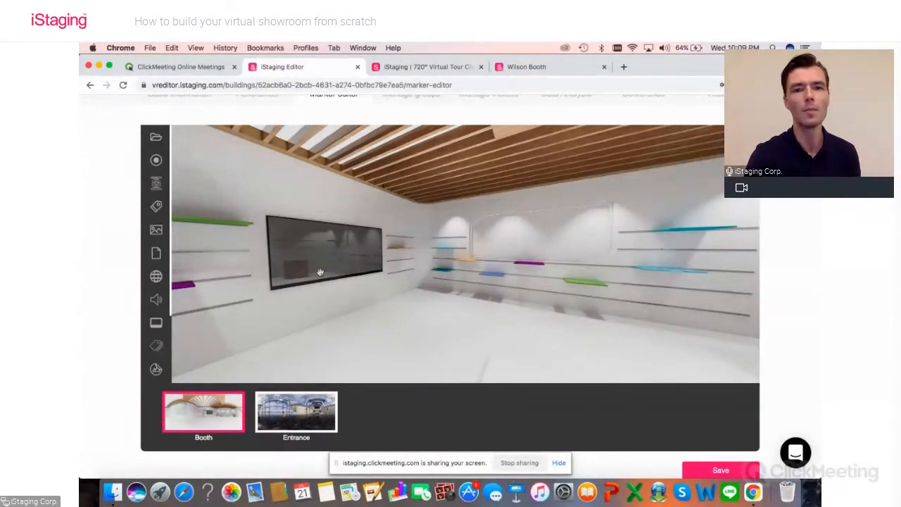
drag(352, 283, 441, 282)
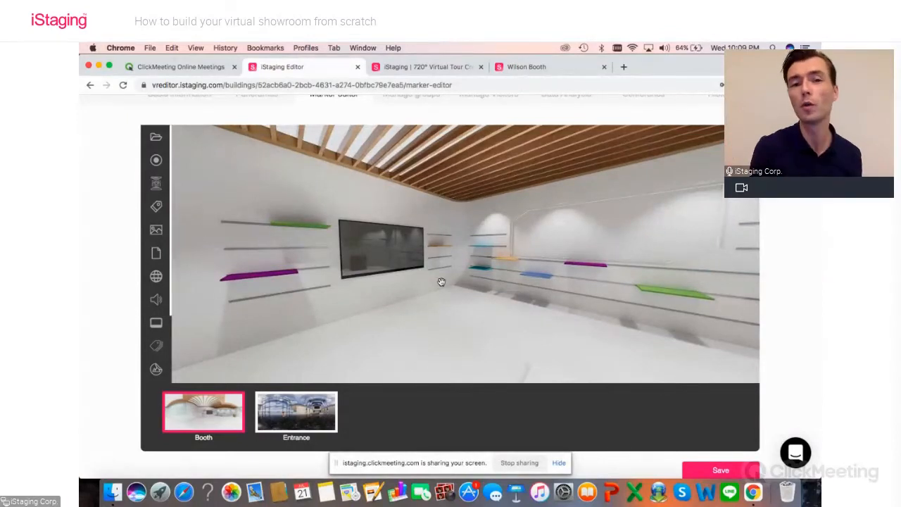
drag(446, 283, 303, 320)
drag(566, 300, 382, 294)
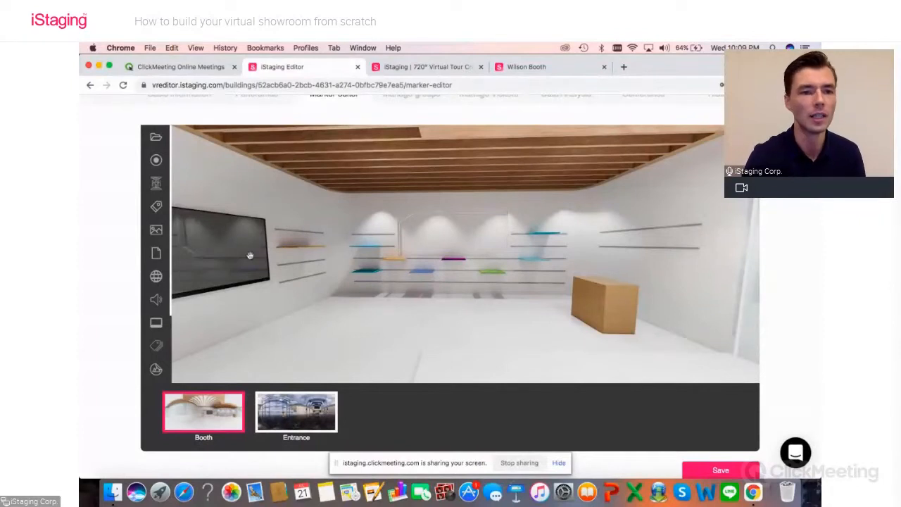
click(156, 207)
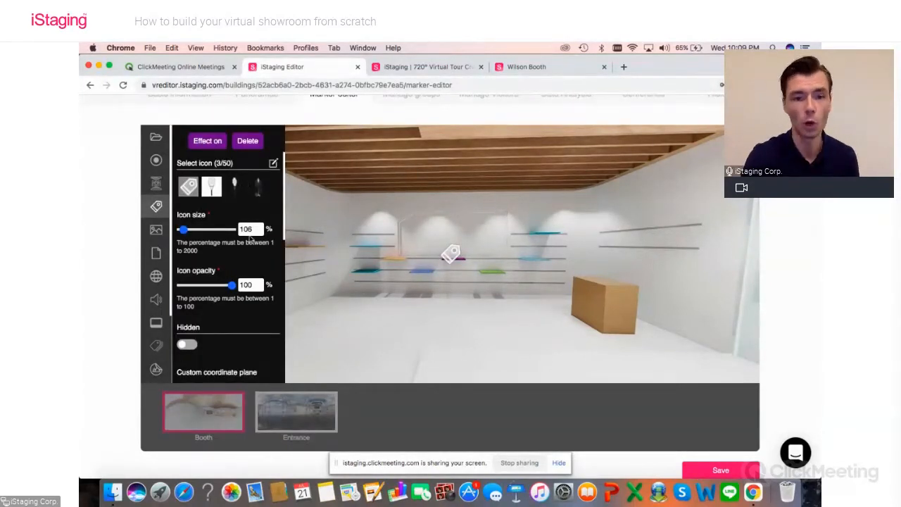
mouse_move(453, 256)
mouse_down()
mouse_move(444, 219)
mouse_move(392, 259)
mouse_move(432, 227)
mouse_move(479, 276)
mouse_move(458, 239)
mouse_move(447, 242)
mouse_move(452, 251)
mouse_up()
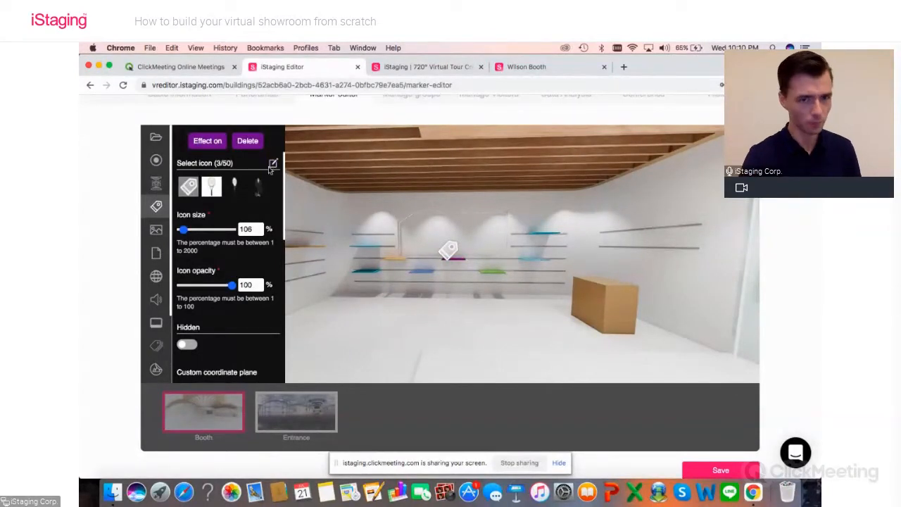
Step: Give the tag the tennis racket icon, enlarge it to 570% and place it on the blue shelf of the back wall
click(234, 187)
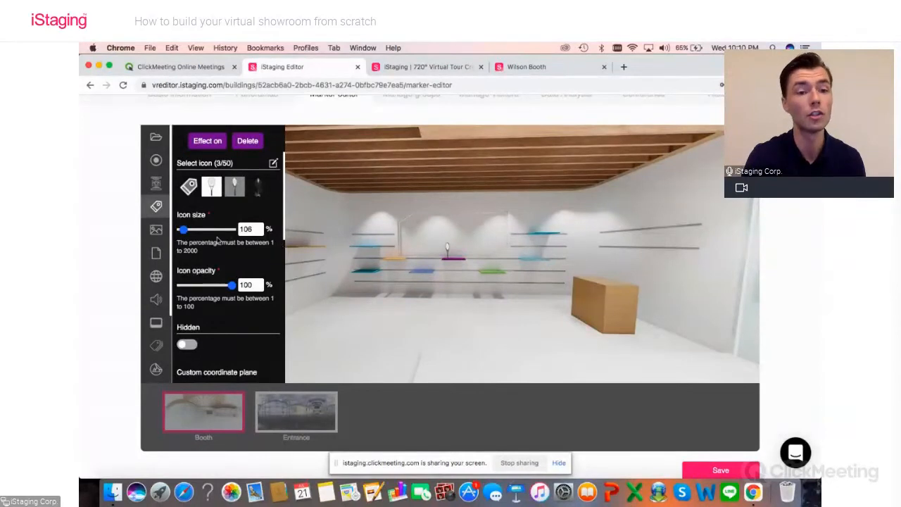
mouse_move(183, 231)
mouse_down()
mouse_move(218, 234)
mouse_move(187, 237)
mouse_move(195, 237)
mouse_up()
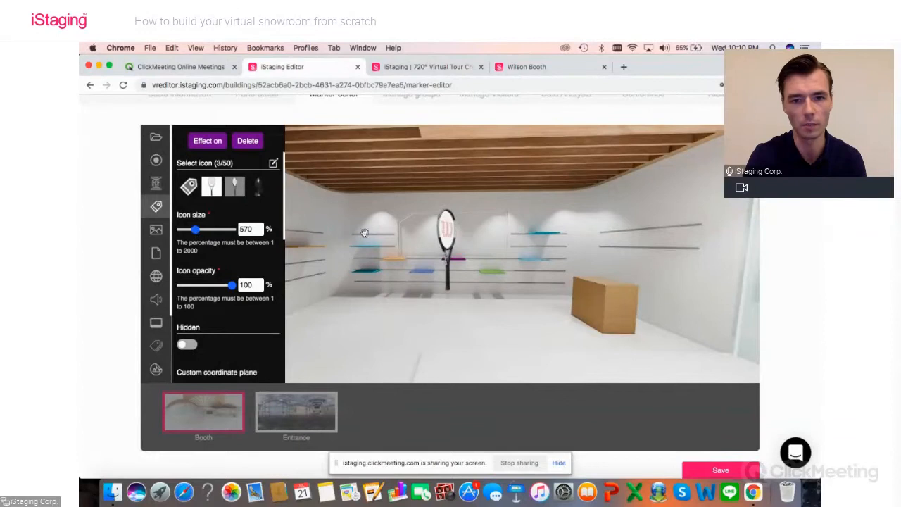
mouse_move(447, 235)
mouse_down()
mouse_move(415, 204)
mouse_move(420, 218)
mouse_up()
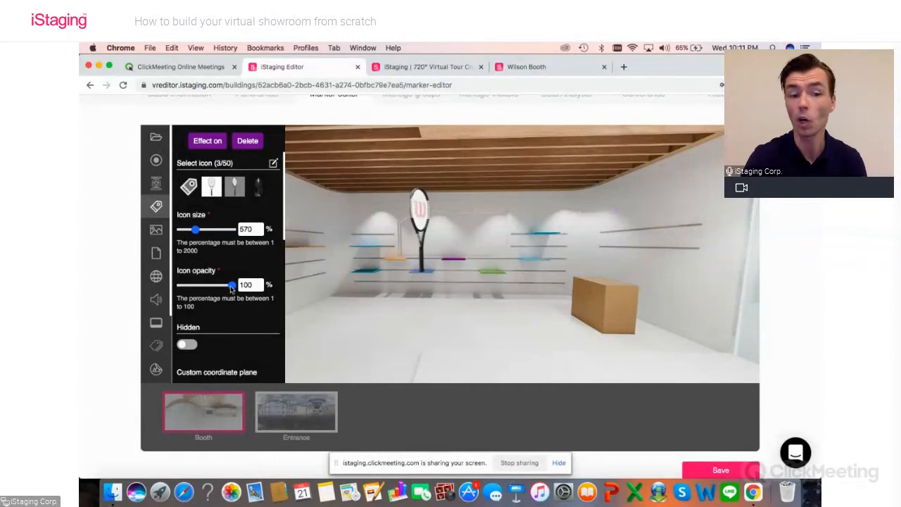
Step: Try the racket icon at 27% opacity and restore it to 100%
drag(231, 285, 195, 290)
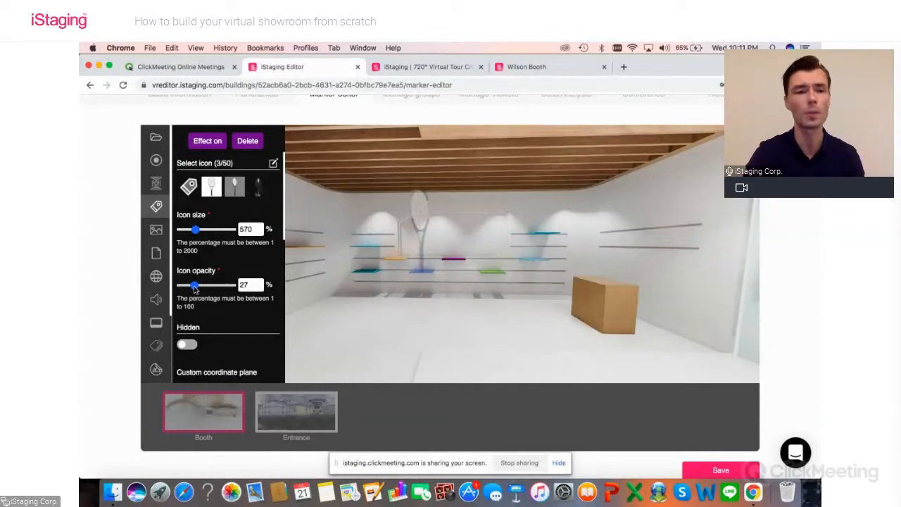
right_click(196, 287)
key(Escape)
drag(196, 286, 252, 286)
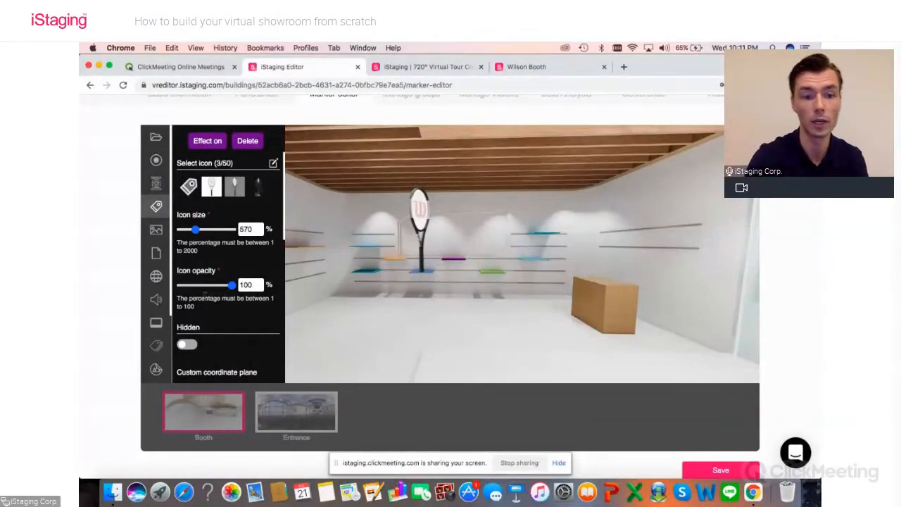
Step: Enable the racket tag's custom coordinate plane, fit it to the XY-plane (blue) and set the coordinate rotation to 21°
scroll(205, 296, down, 5)
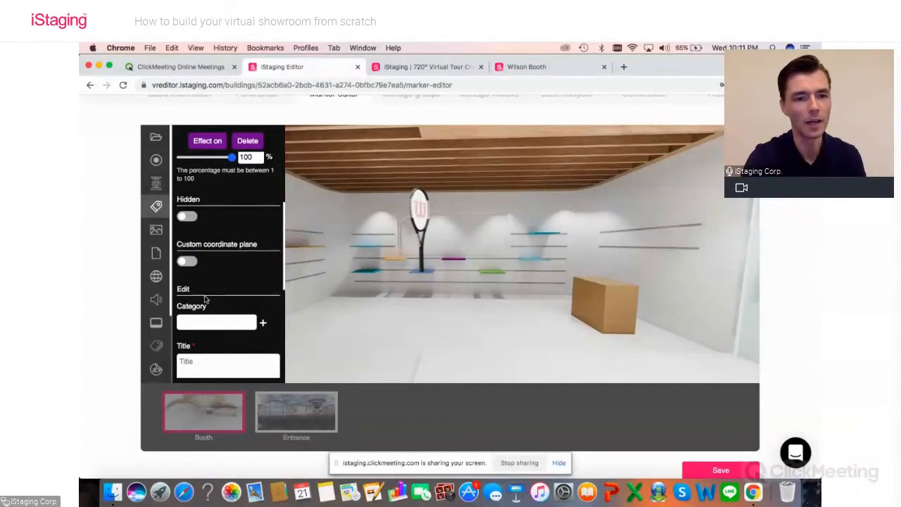
scroll(205, 299, down, 1)
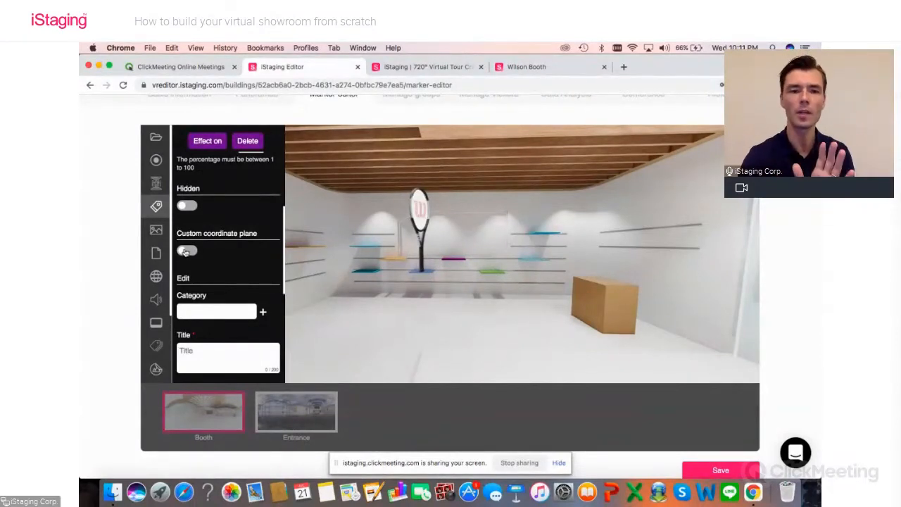
click(185, 251)
mouse_move(449, 250)
mouse_down()
mouse_move(447, 224)
mouse_move(477, 227)
mouse_move(463, 241)
mouse_move(462, 281)
mouse_move(458, 268)
mouse_up()
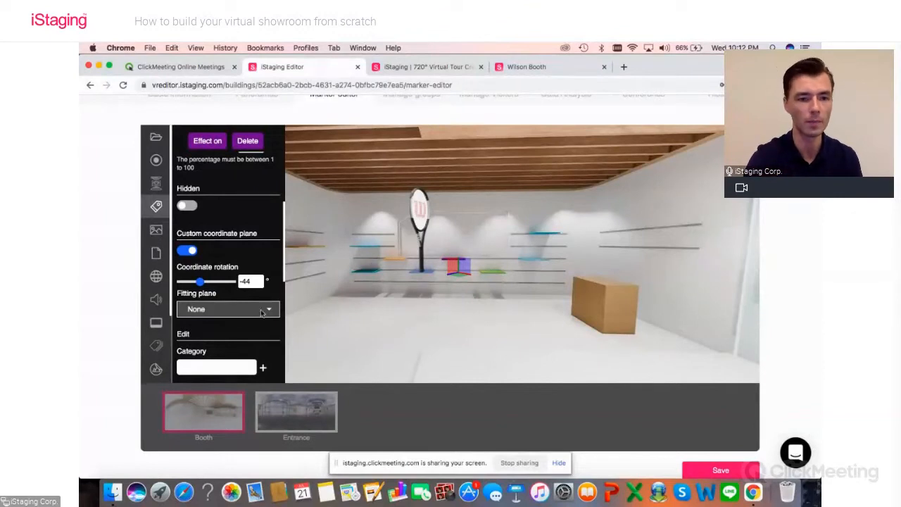
click(233, 311)
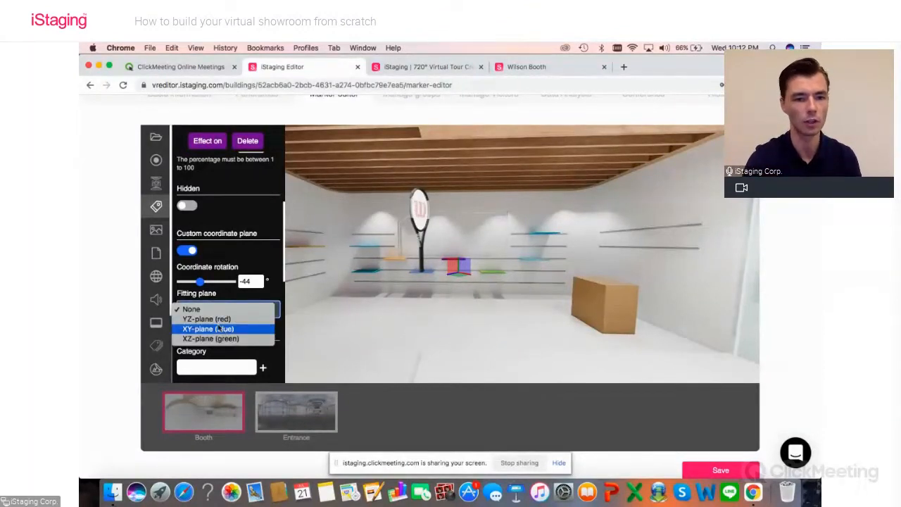
click(223, 331)
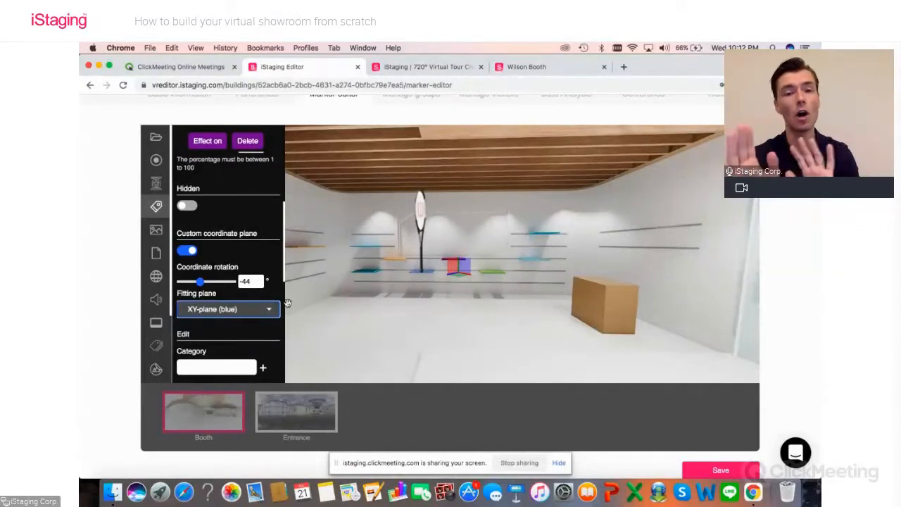
mouse_move(202, 282)
mouse_down()
mouse_move(218, 284)
mouse_move(184, 284)
mouse_move(227, 284)
mouse_move(200, 289)
mouse_move(209, 289)
mouse_up()
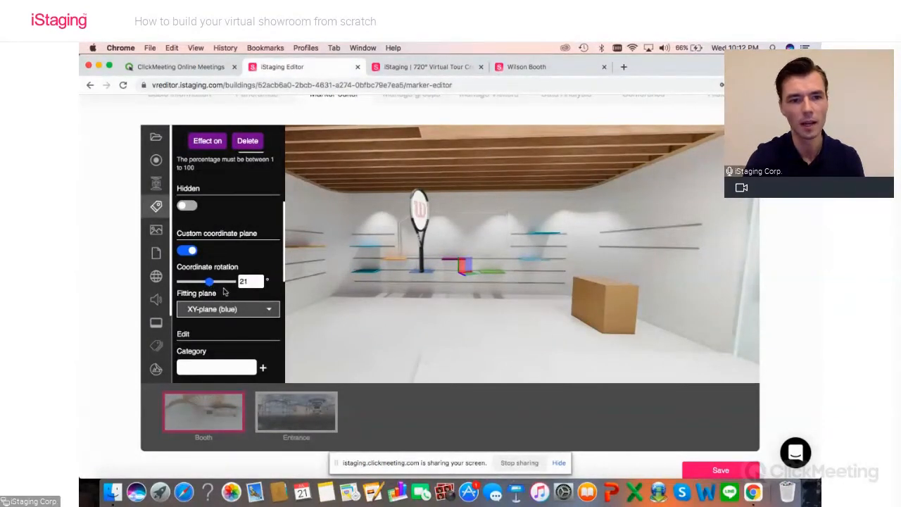
Step: Enter "Wilson Tennis Racket" as the racket tag's title
scroll(227, 294, down, 2)
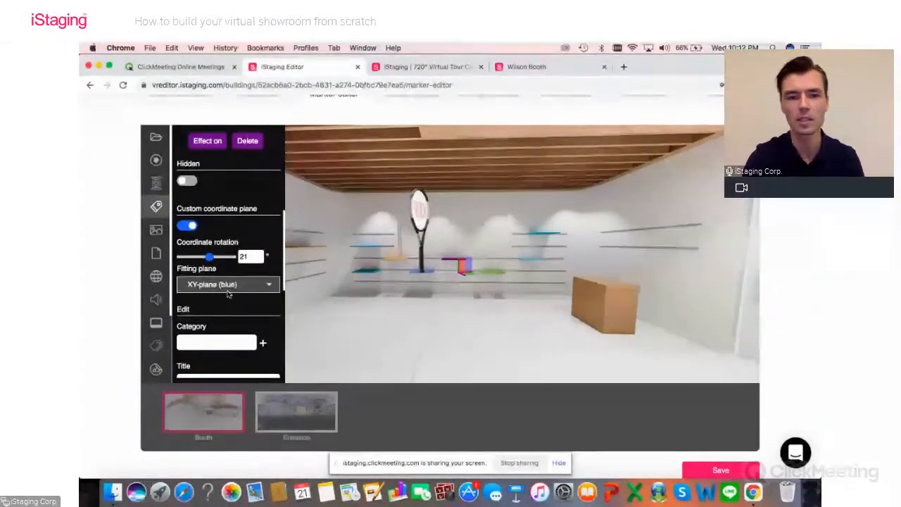
scroll(237, 307, down, 5)
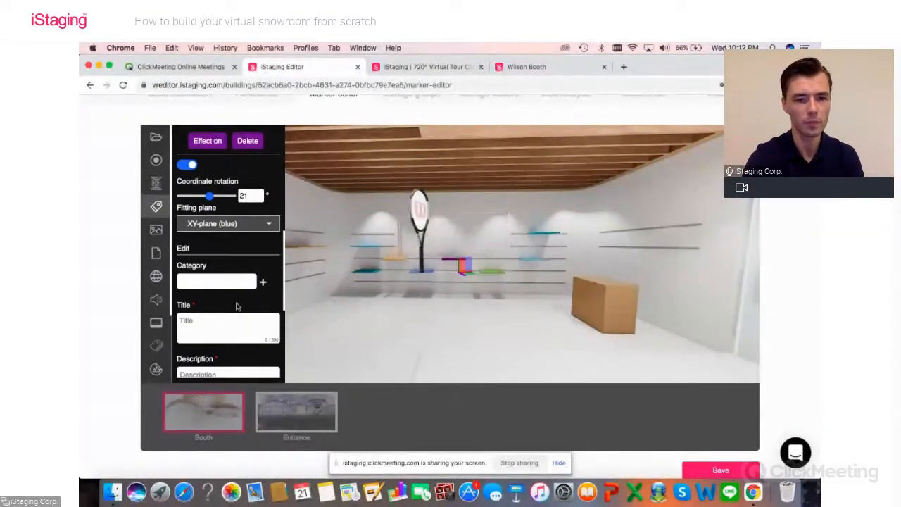
click(225, 269)
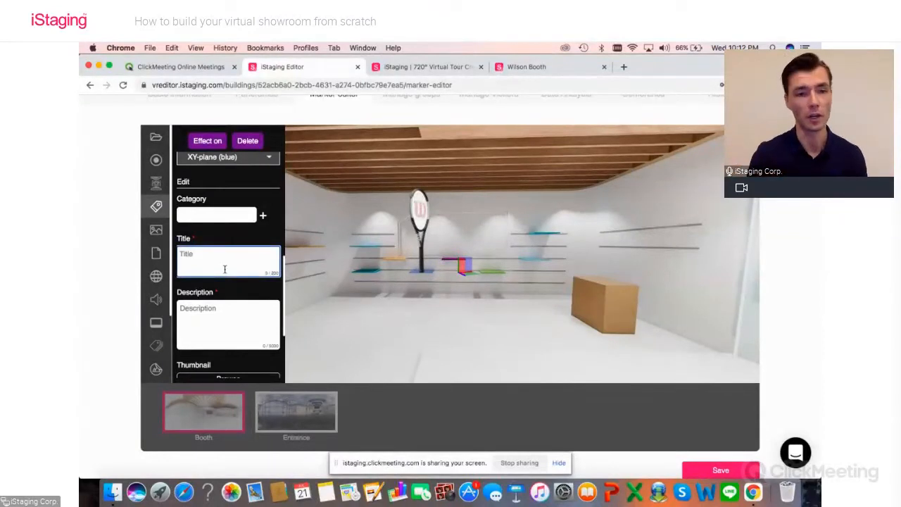
text(Wilson Tennis Racket)
Step: Enter "Description for racket" as the racket tag's description
click(204, 321)
text(Description)
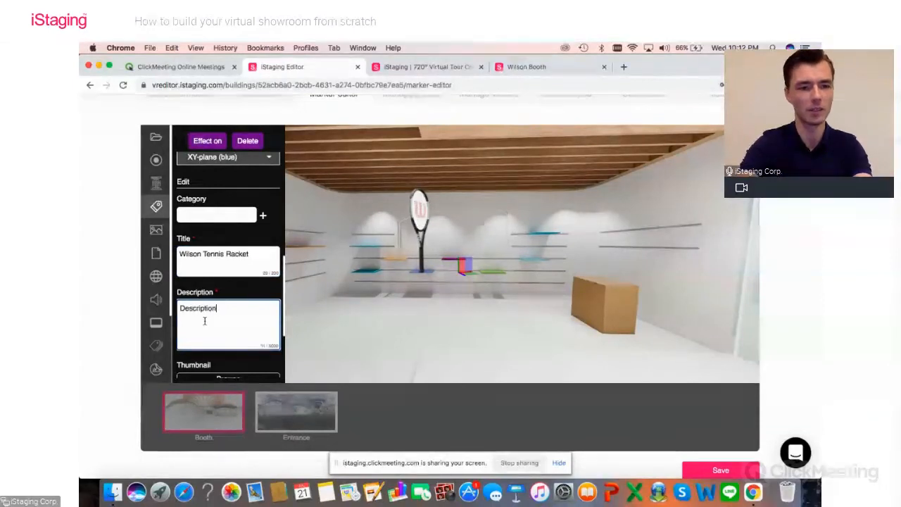
text( for racket)
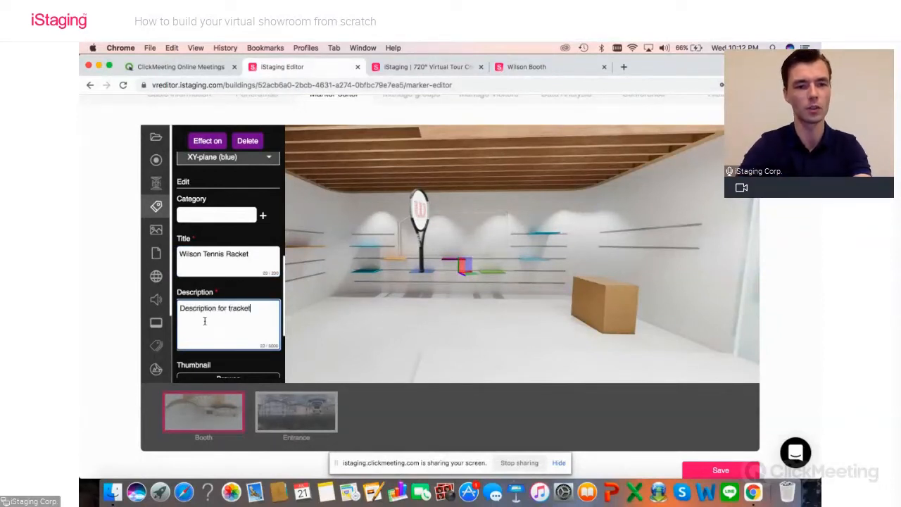
click(231, 309)
key(BackSpace)
Step: Upload Racket (1).jpg from the Desktop as the racket tag's thumbnail
scroll(225, 299, down, 1)
scroll(224, 299, down, 2)
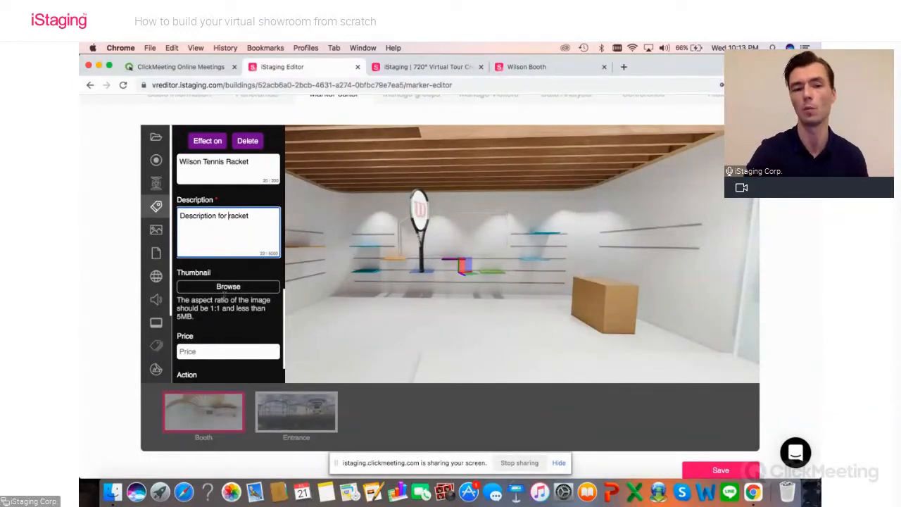
click(224, 289)
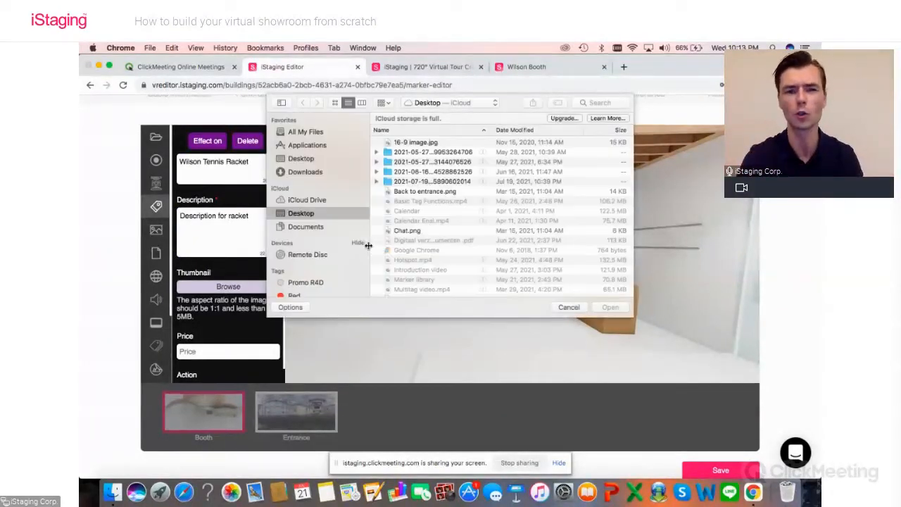
scroll(394, 232, down, 5)
scroll(397, 229, up, 1)
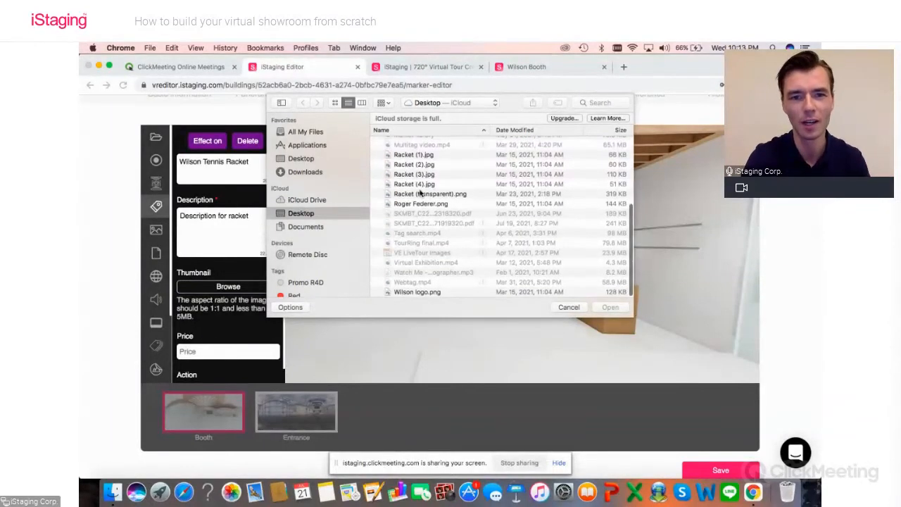
click(414, 155)
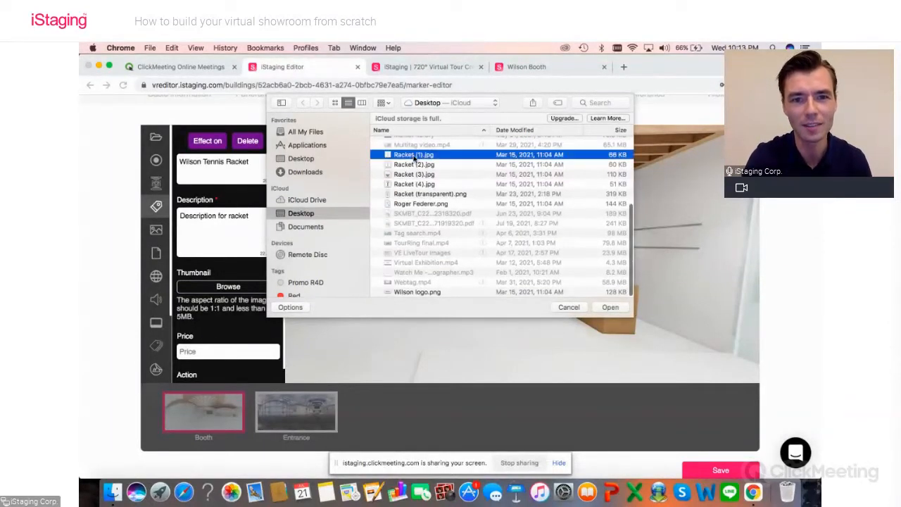
click(610, 307)
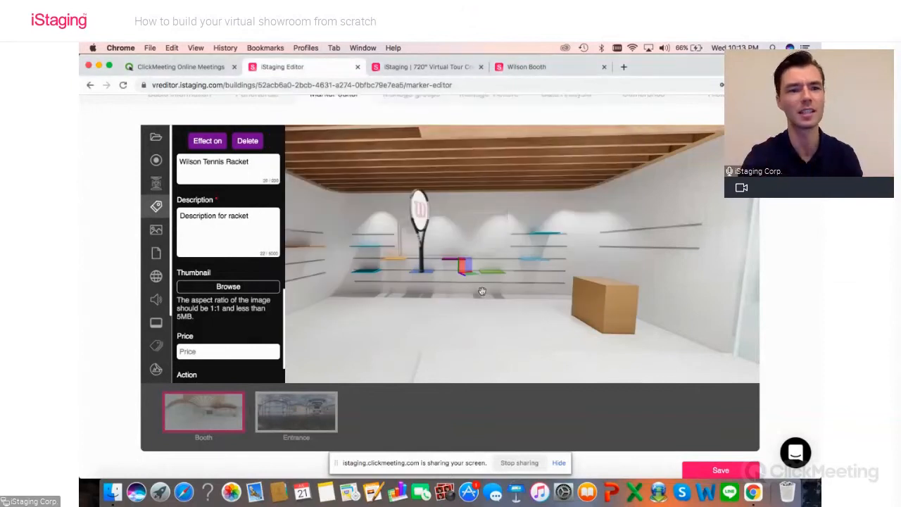
Step: Set the racket tag's price to $199
scroll(221, 312, down, 2)
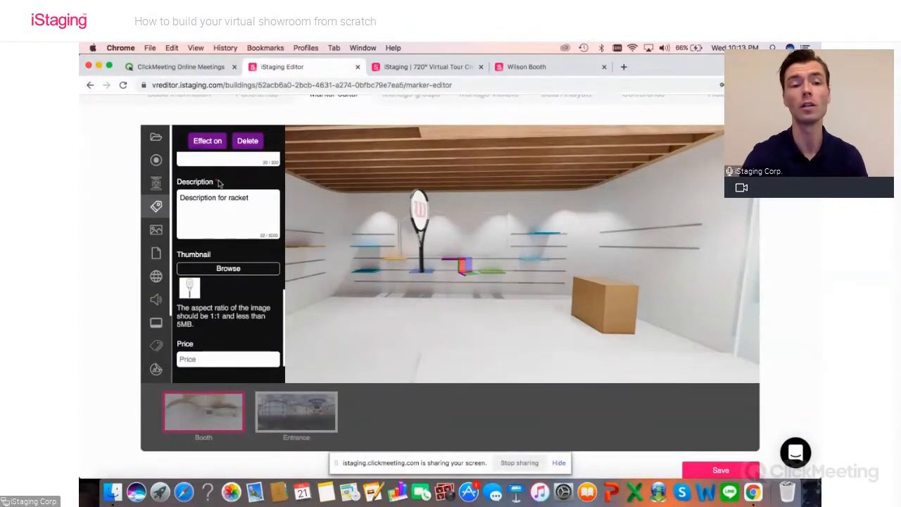
scroll(219, 183, down, 3)
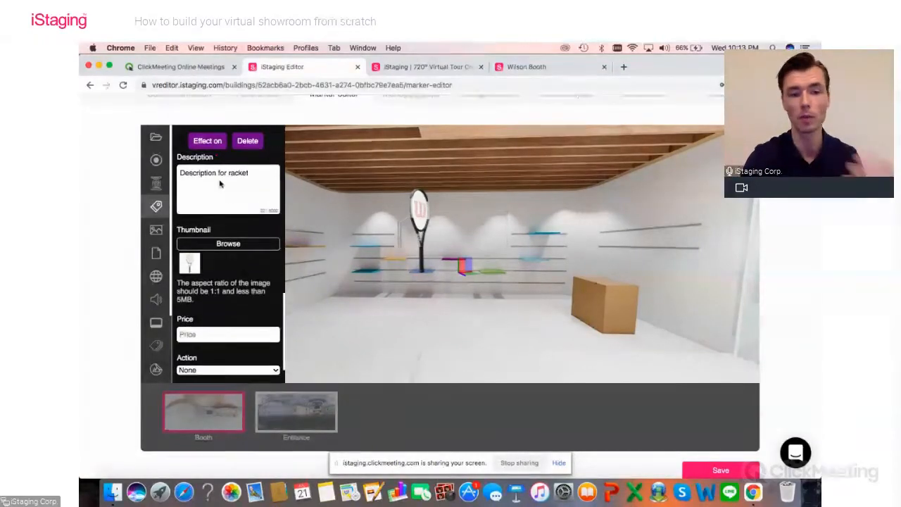
click(205, 326)
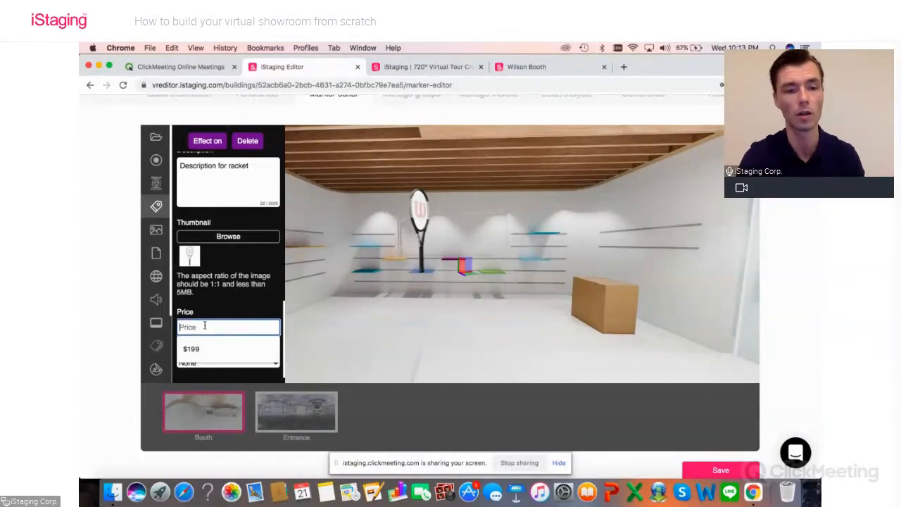
click(190, 348)
Step: Set the racket tag's action to Custom text with the wording "Book demo"
scroll(211, 352, down, 1)
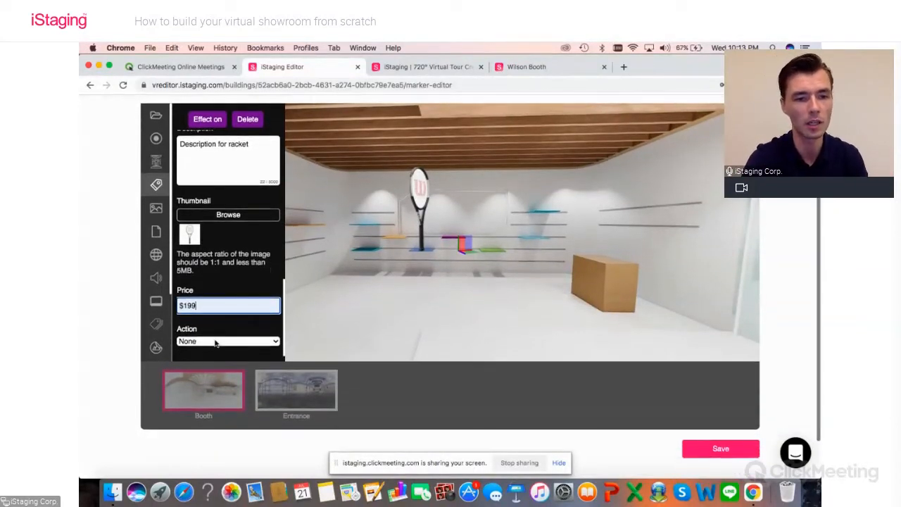
click(216, 341)
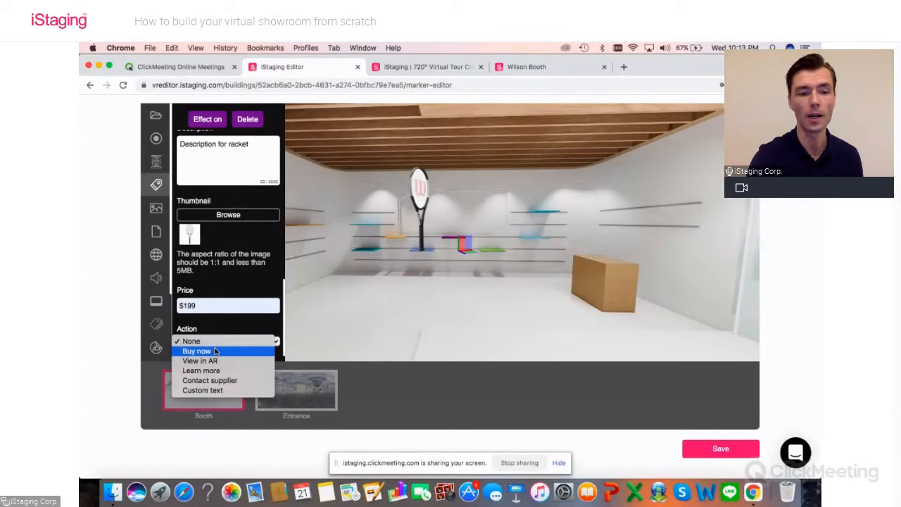
click(210, 391)
scroll(211, 331, down, 1)
click(203, 330)
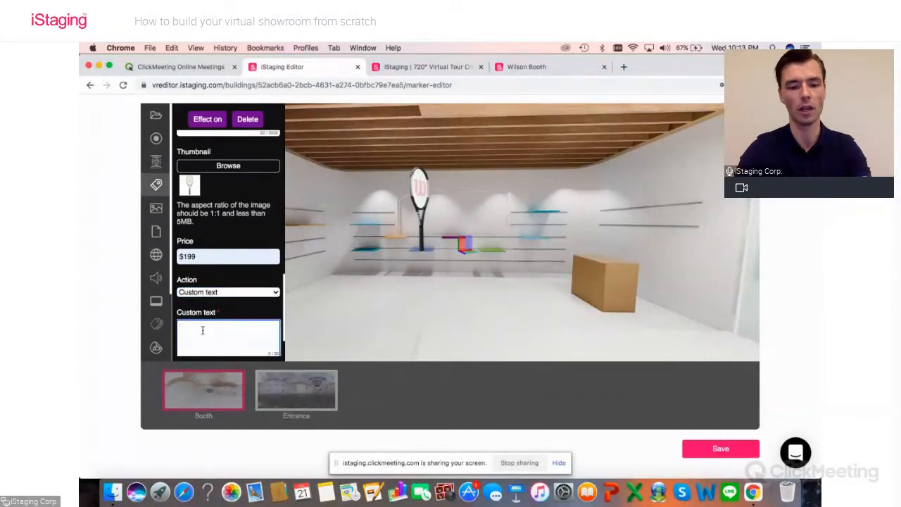
text(Book demo)
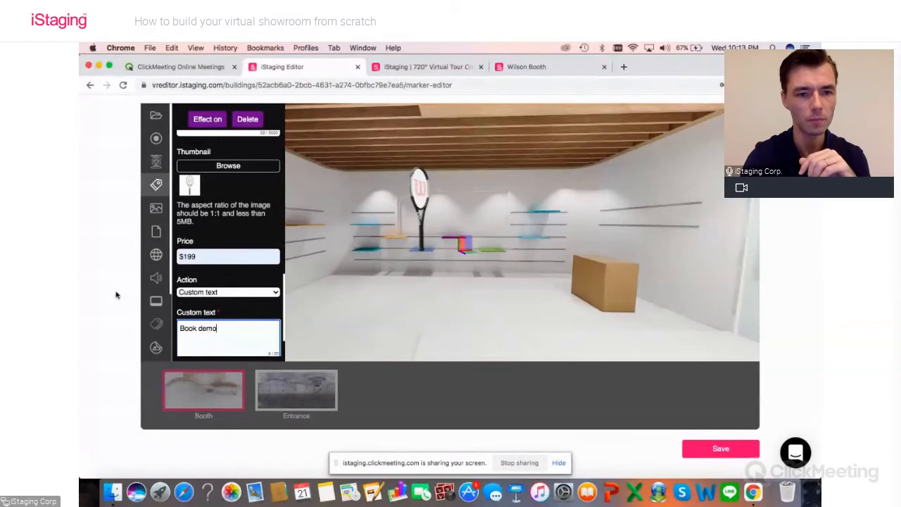
scroll(185, 307, down, 2)
click(195, 340)
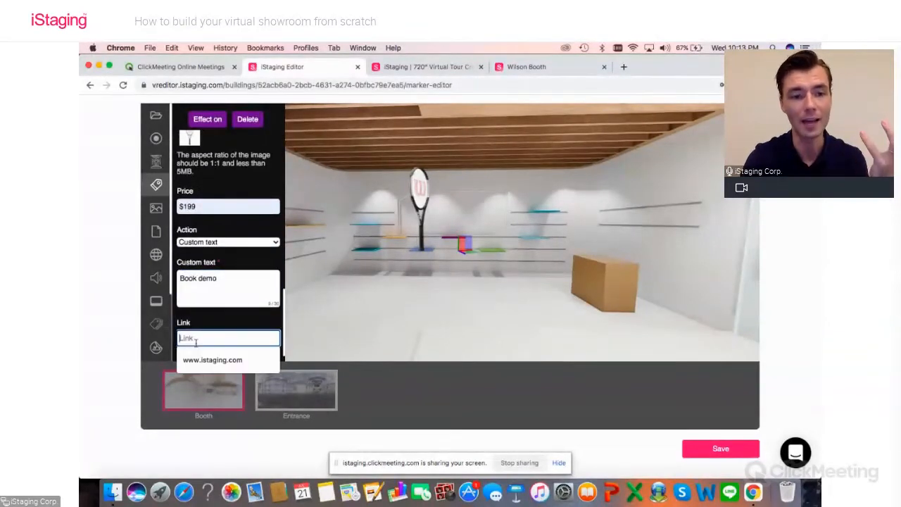
click(212, 360)
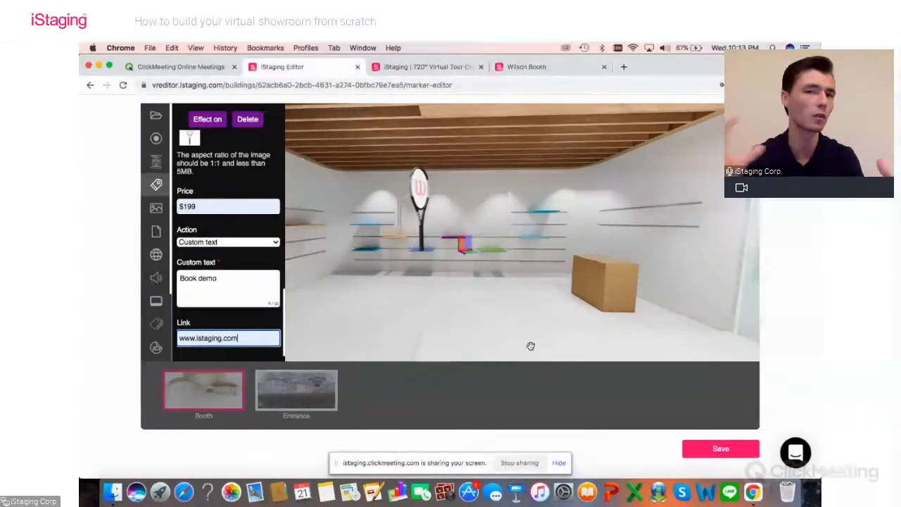
click(696, 449)
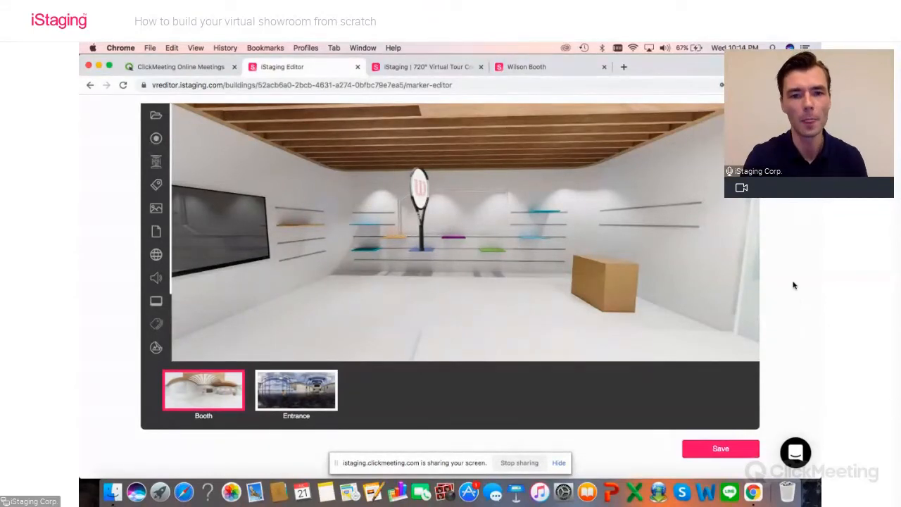
Step: Open the Booth live tour, collapse the panorama thumbnail strip and view the Wilson Tennis Racket's product details
scroll(794, 285, up, 3)
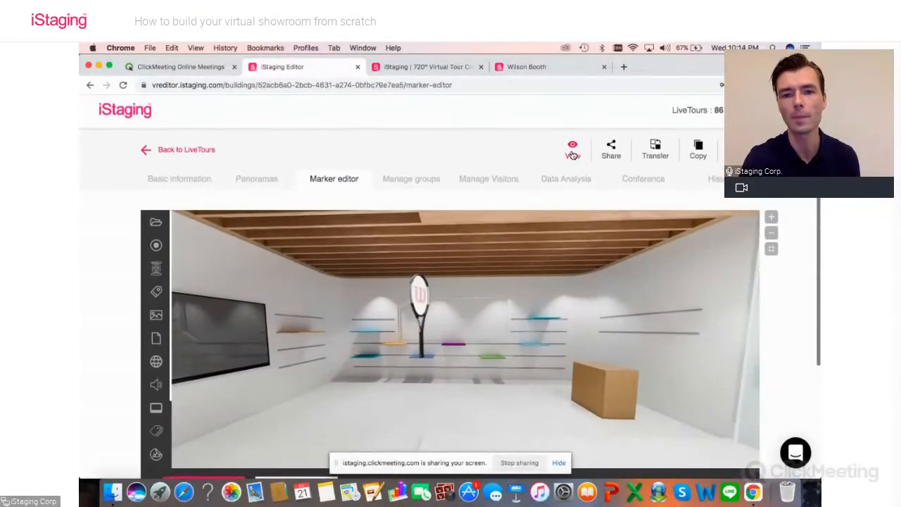
click(572, 151)
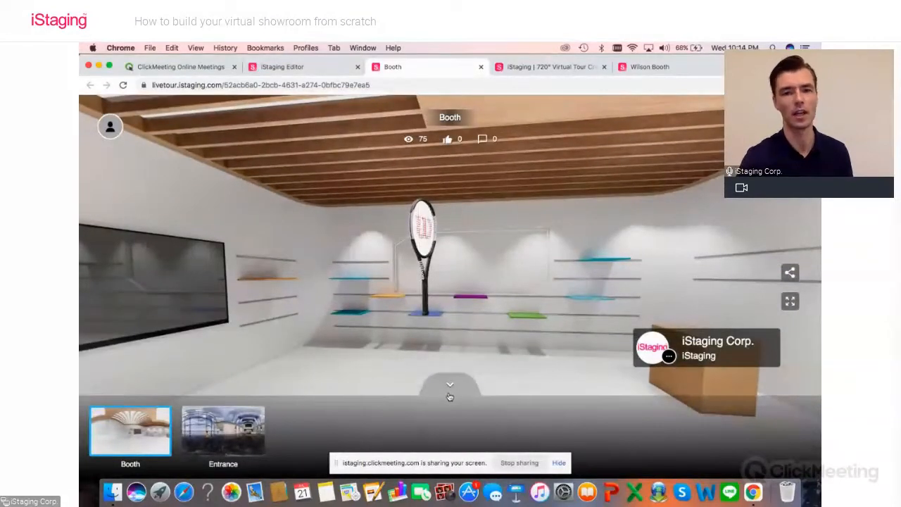
click(449, 387)
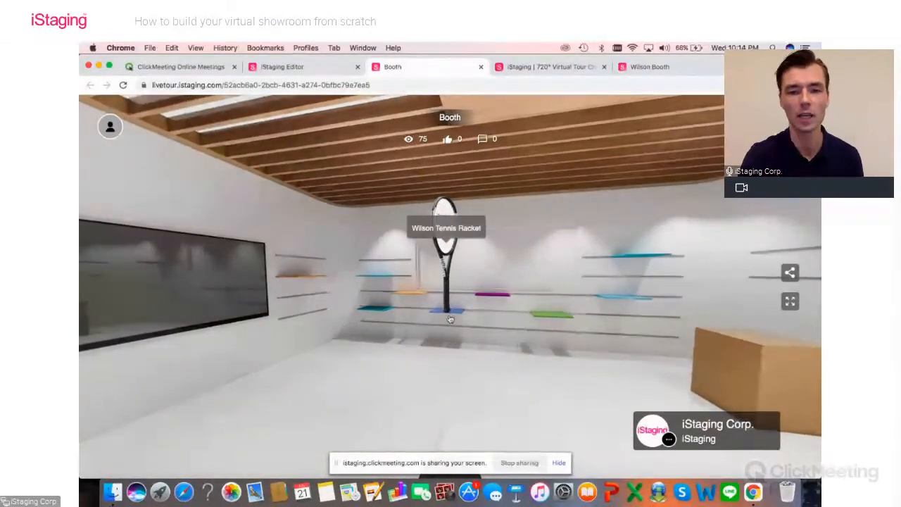
click(449, 307)
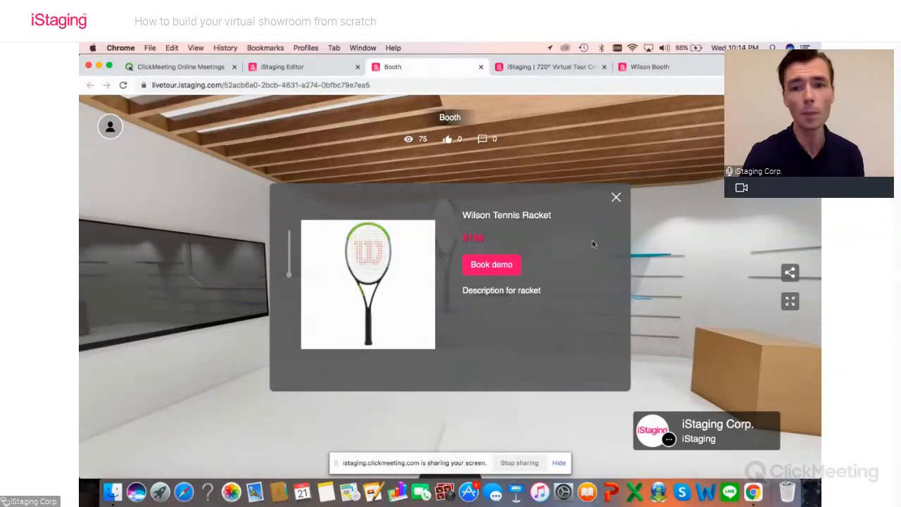
Step: Close the racket details and the Booth live tour, and review the marker types available in the marker editor
click(616, 199)
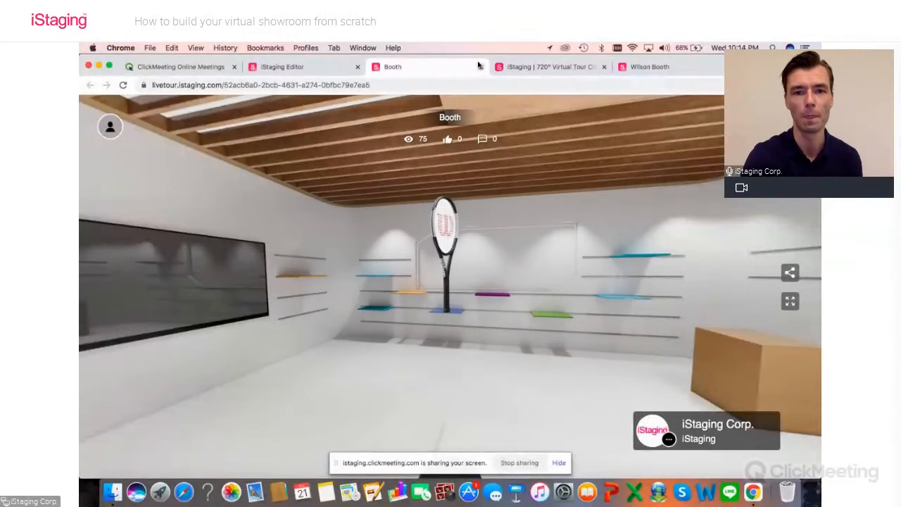
click(481, 66)
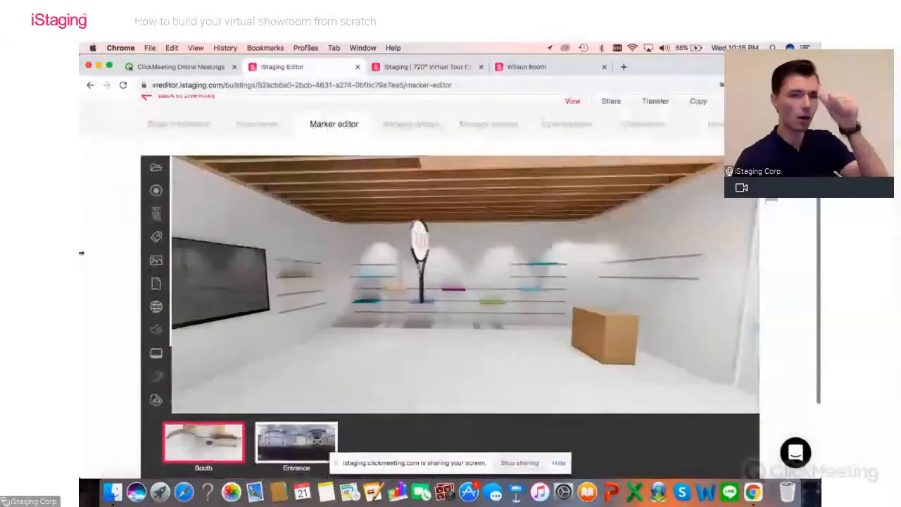
scroll(93, 273, down, 2)
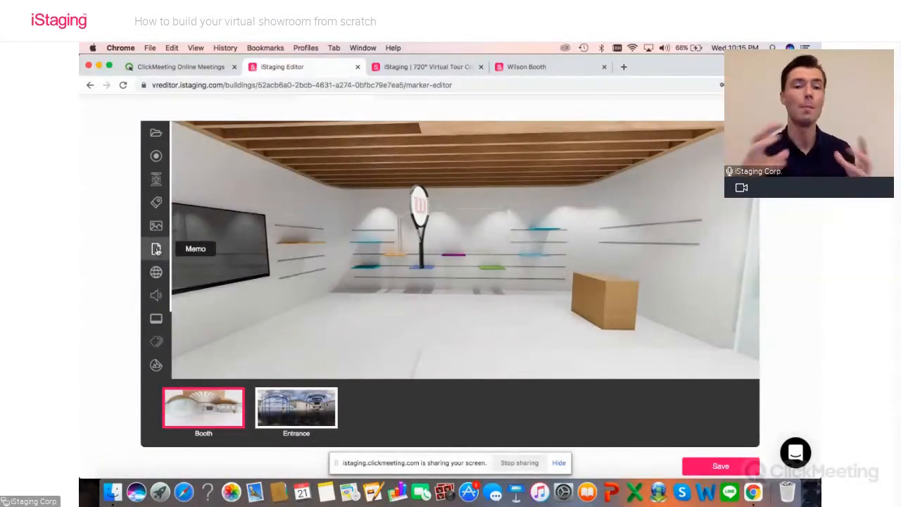
scroll(155, 250, down, 1)
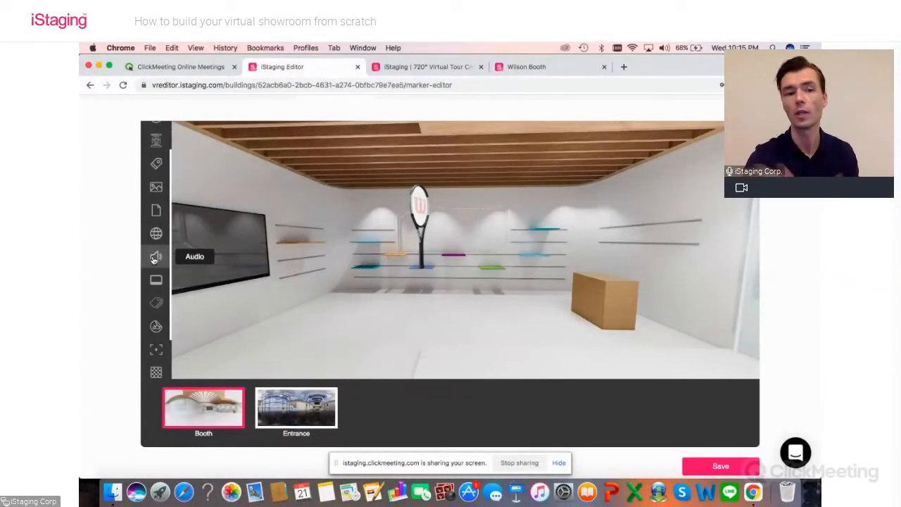
scroll(154, 259, down, 1)
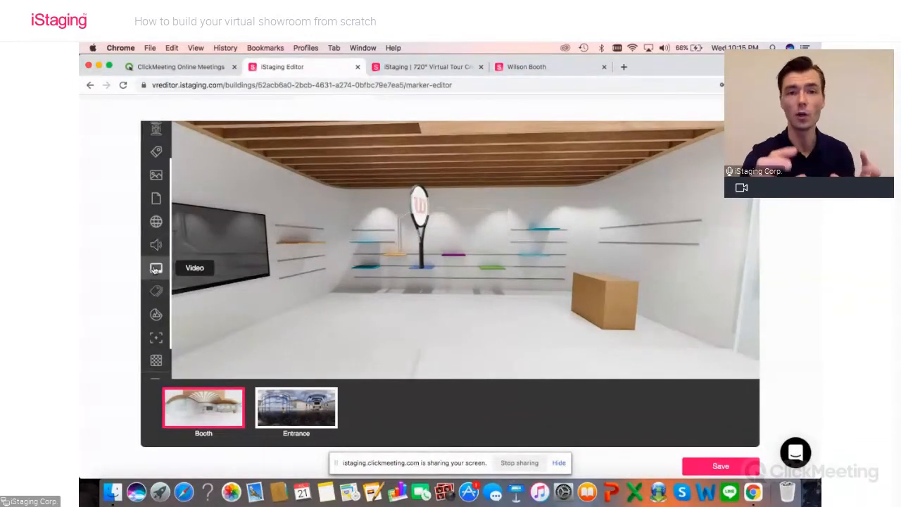
Step: Look around the Wilson Booth example tour at its wall-mounted video screen and return to the iStaging Editor
click(528, 66)
drag(270, 190, 422, 199)
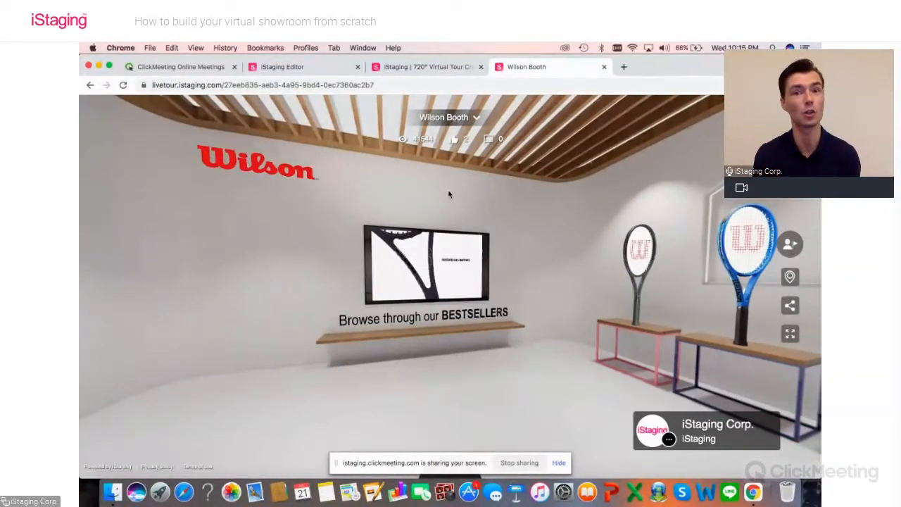
click(288, 67)
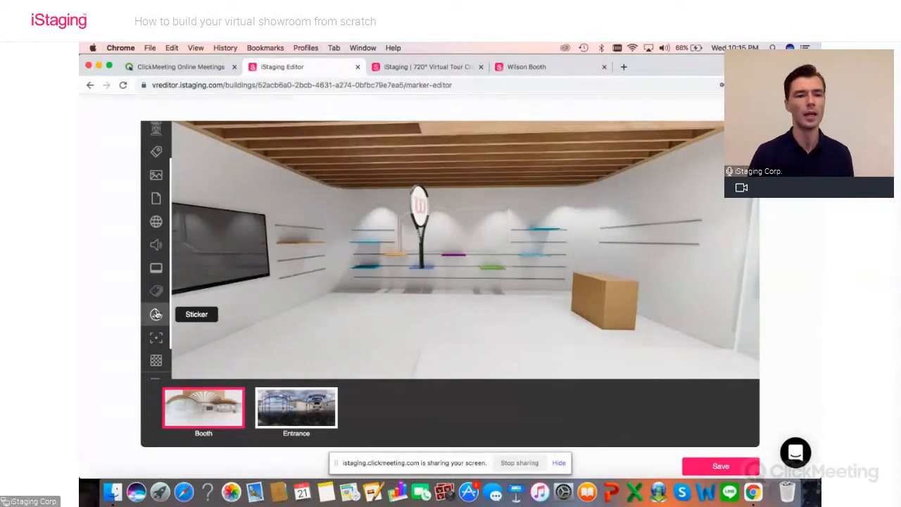
Step: Add a Web marker to the booth, set its icon size to 110% and place it on the back wall beside the racket
scroll(155, 314, up, 1)
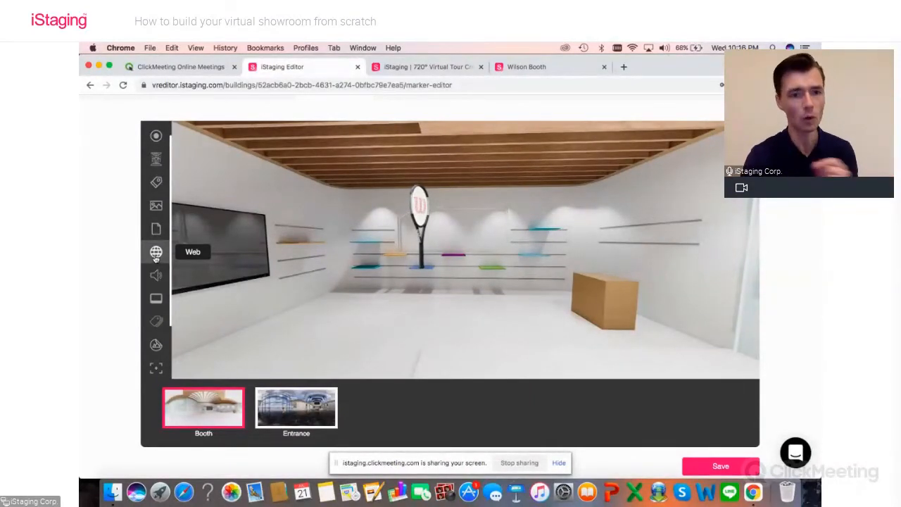
click(156, 257)
mouse_move(463, 264)
mouse_down()
mouse_move(544, 259)
mouse_move(595, 280)
mouse_move(588, 266)
mouse_up()
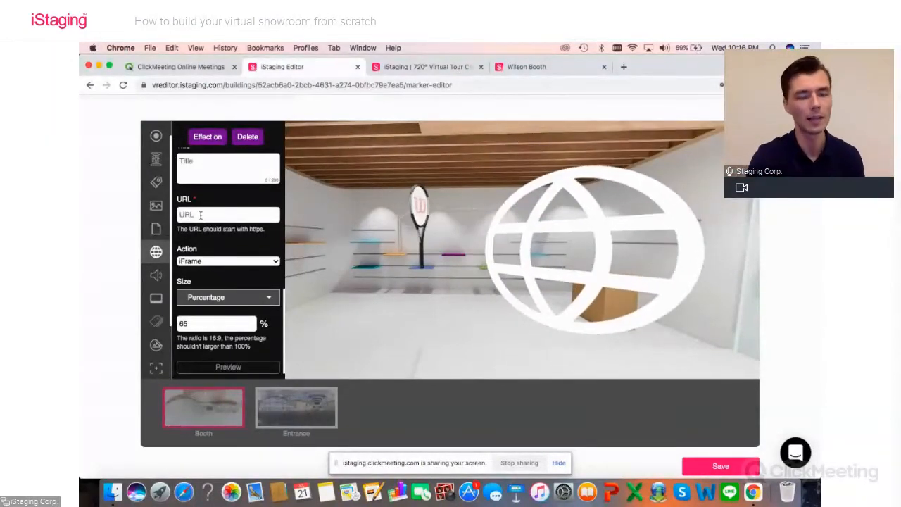
scroll(195, 203, down, 5)
scroll(196, 205, up, 1)
scroll(197, 204, up, 3)
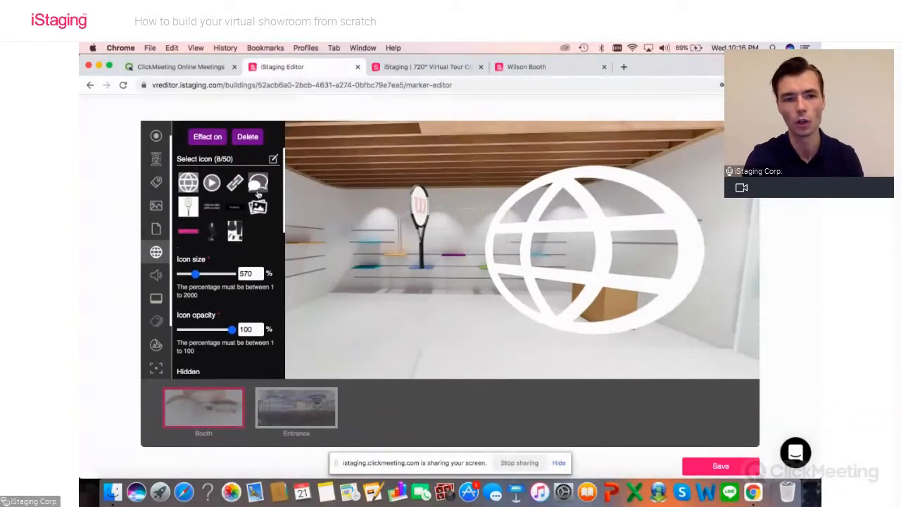
drag(197, 278, 185, 277)
mouse_move(565, 248)
mouse_down()
mouse_move(467, 227)
mouse_move(497, 225)
mouse_up()
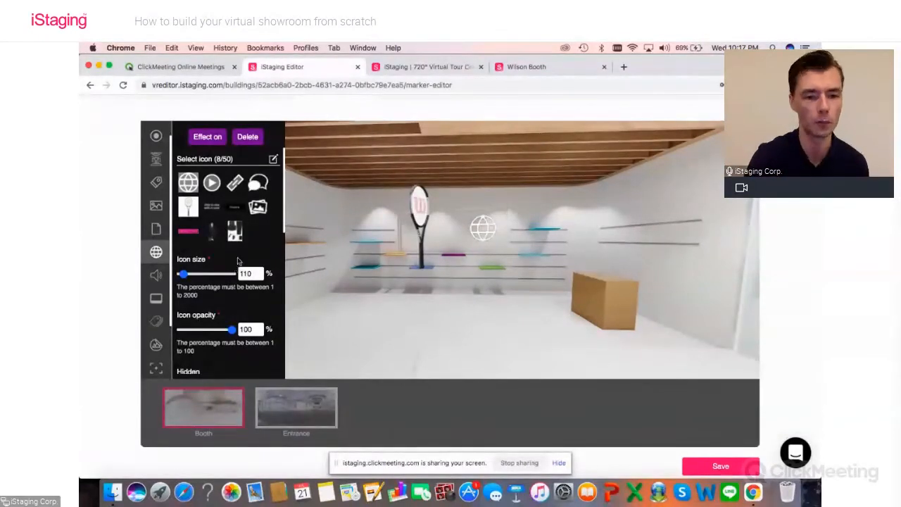
Step: Enter "Title" as the web marker's title
scroll(229, 280, down, 3)
scroll(237, 259, down, 1)
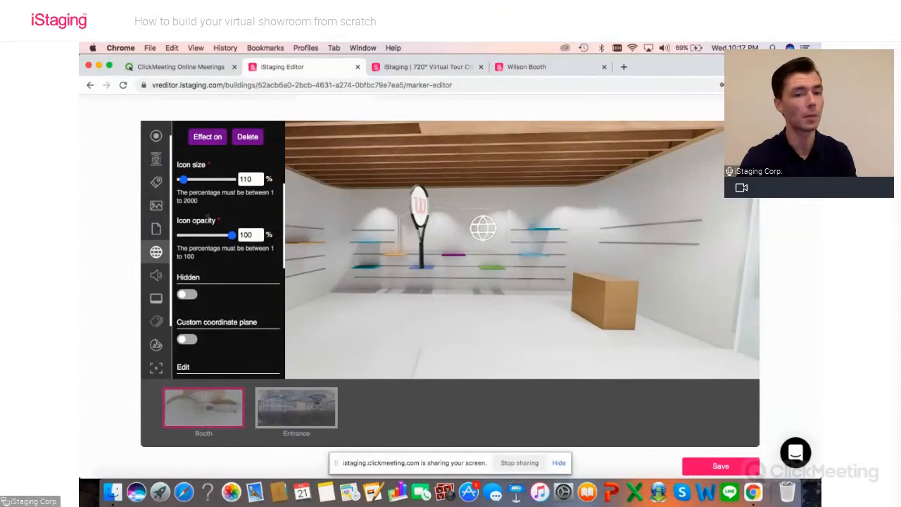
scroll(221, 262, down, 3)
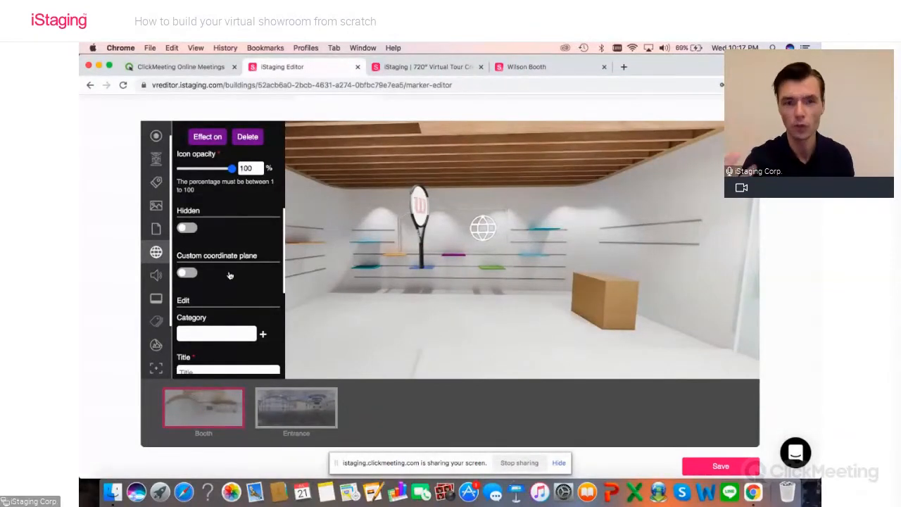
scroll(229, 276, down, 5)
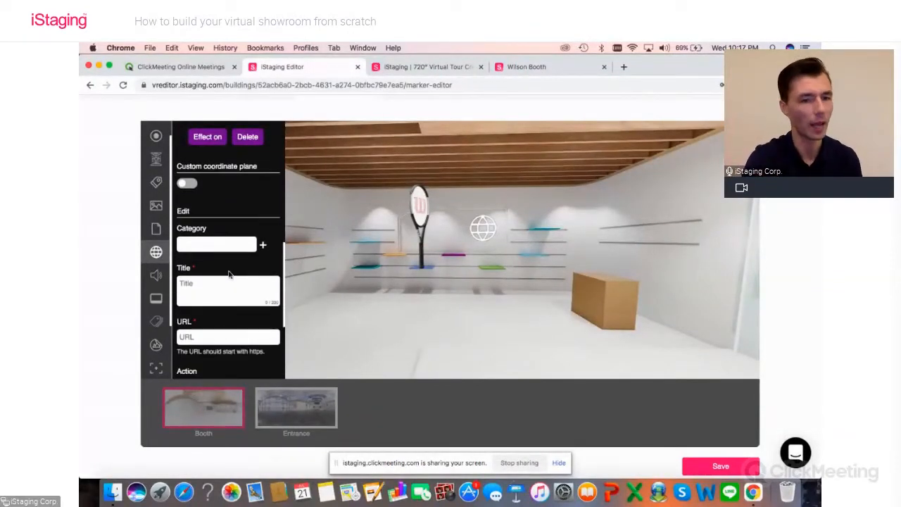
click(216, 268)
scroll(216, 268, down, 2)
text(Title)
click(212, 300)
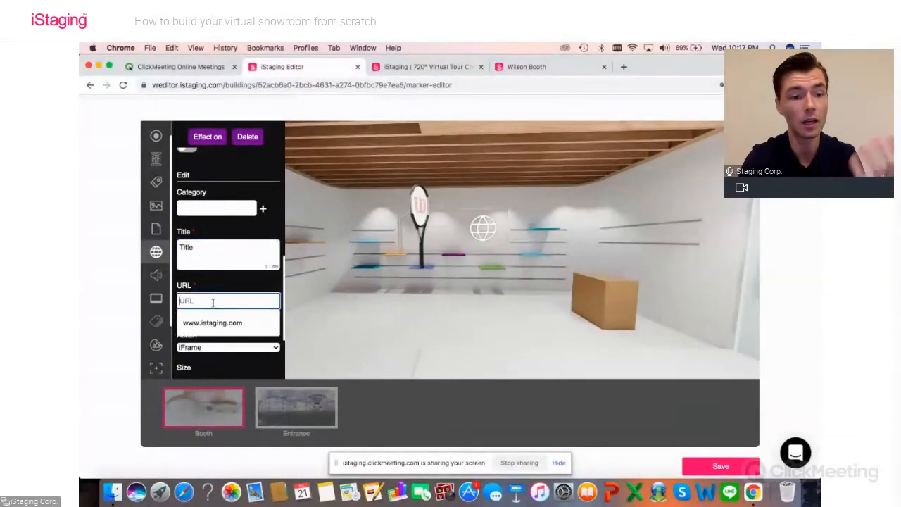
click(521, 67)
click(427, 67)
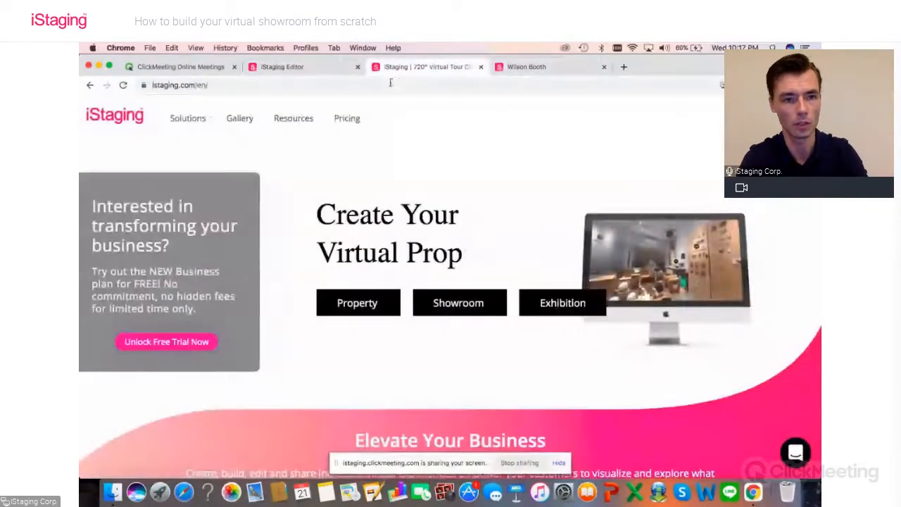
key(super+l)
key(super+c)
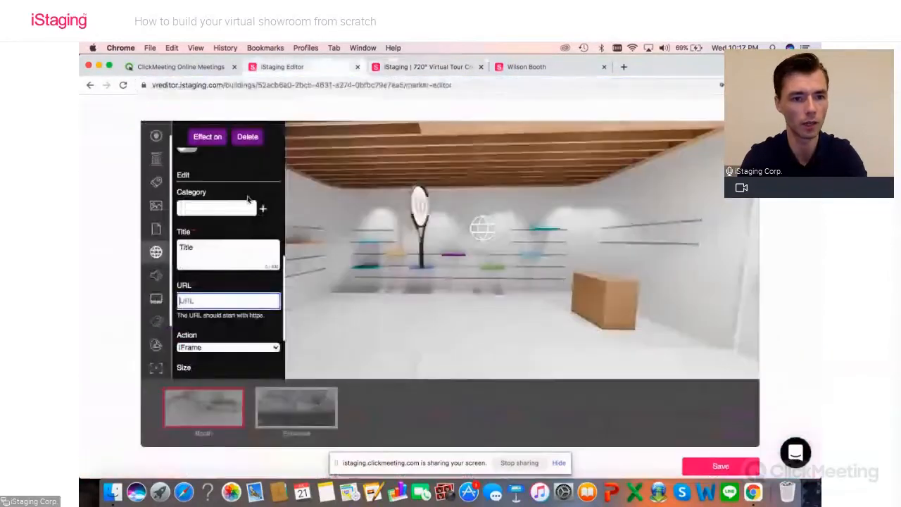
click(336, 69)
click(193, 300)
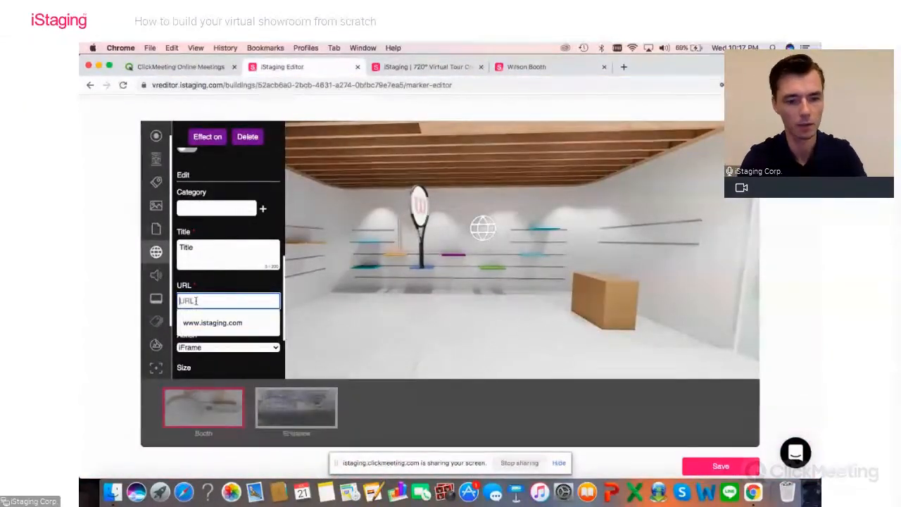
key(super+v)
Step: Check the web marker's action choices, keep iFrame at 65% size, and save the marker changes
scroll(247, 312, down, 4)
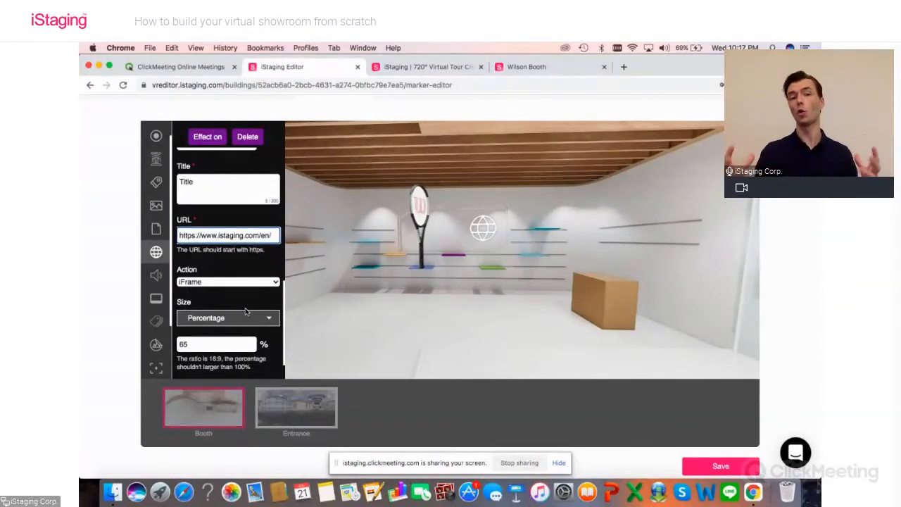
scroll(246, 312, down, 2)
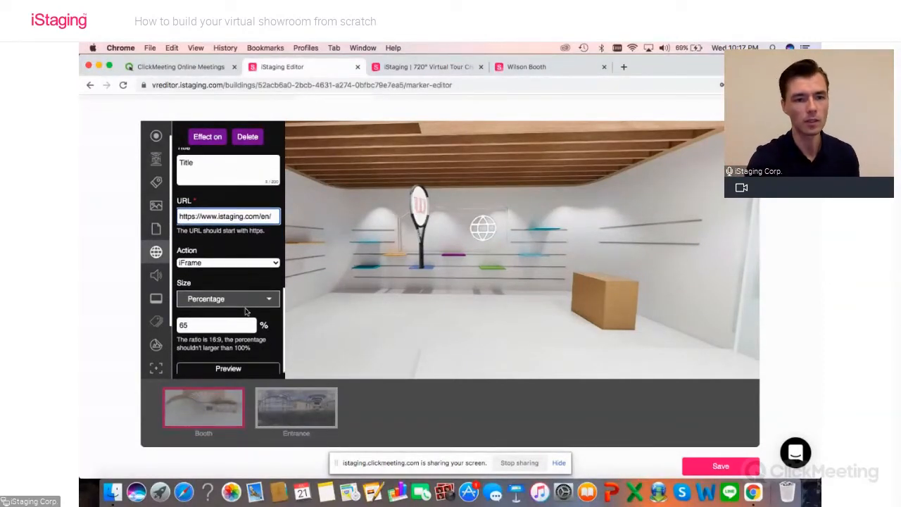
click(220, 264)
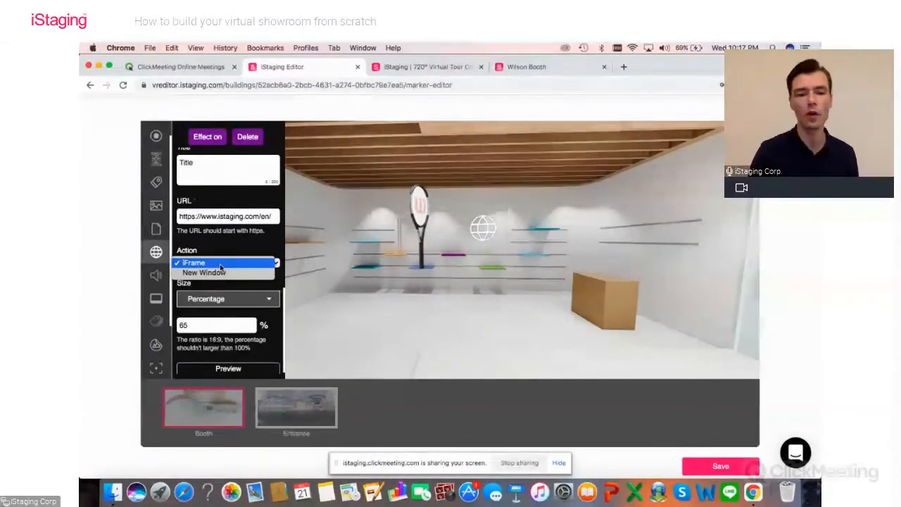
click(220, 265)
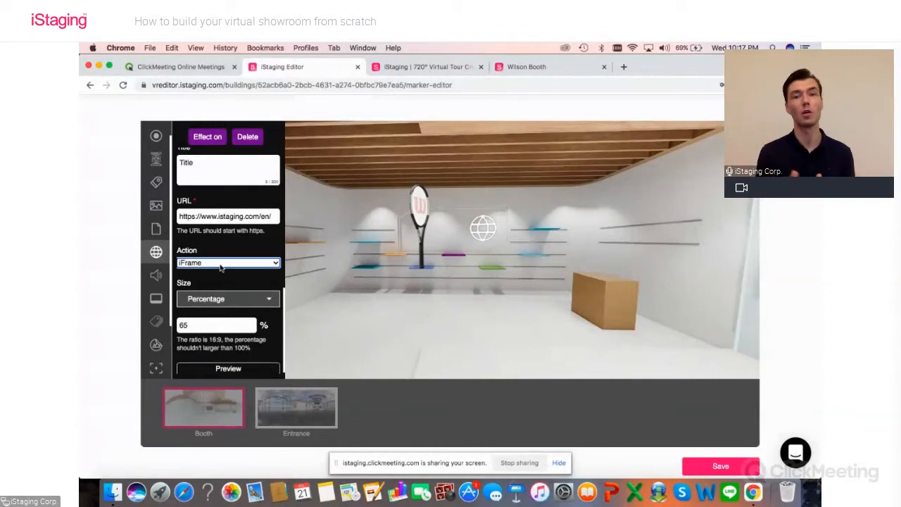
scroll(220, 268, down, 1)
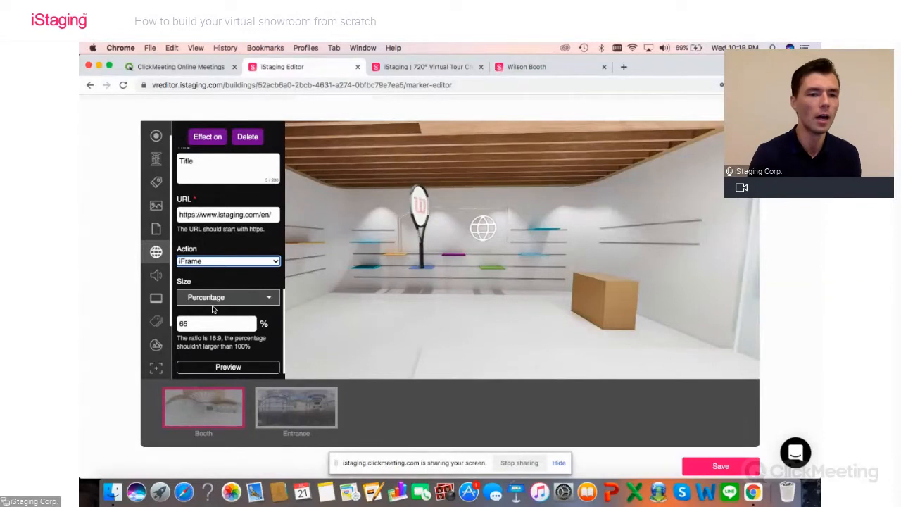
scroll(440, 308, down, 1)
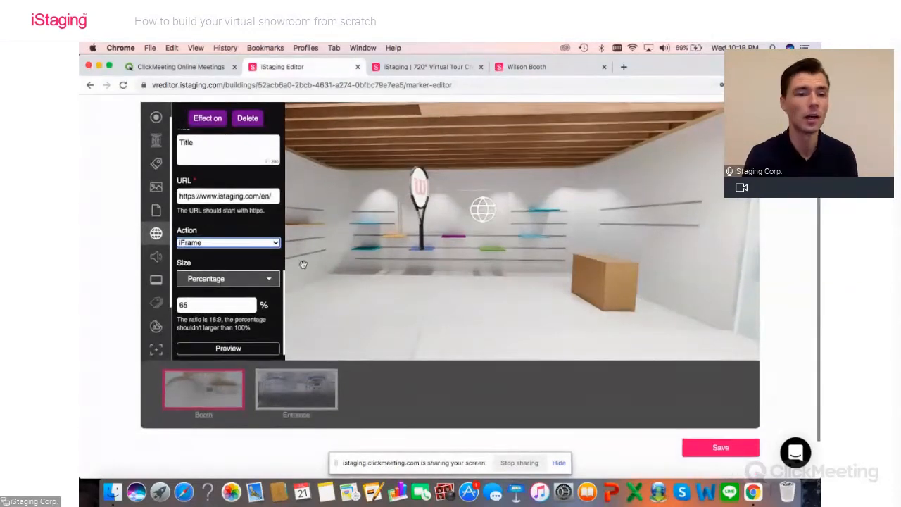
click(237, 244)
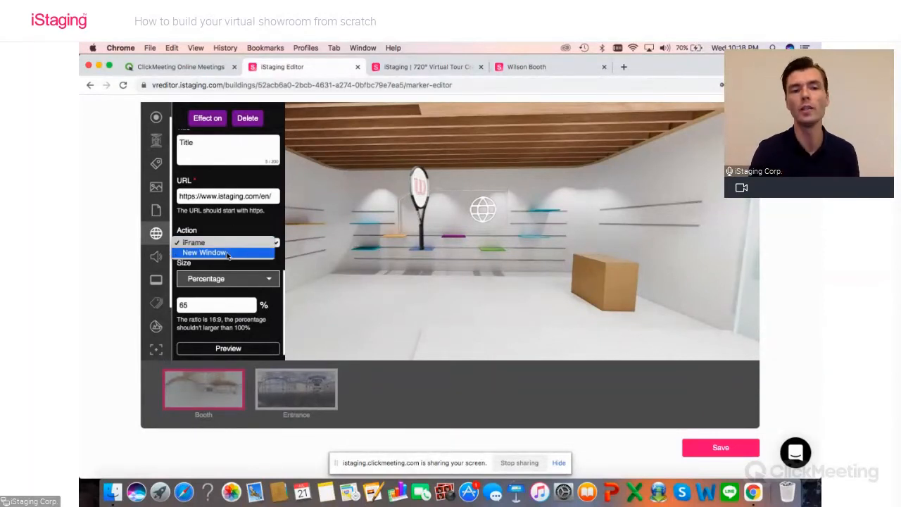
click(235, 227)
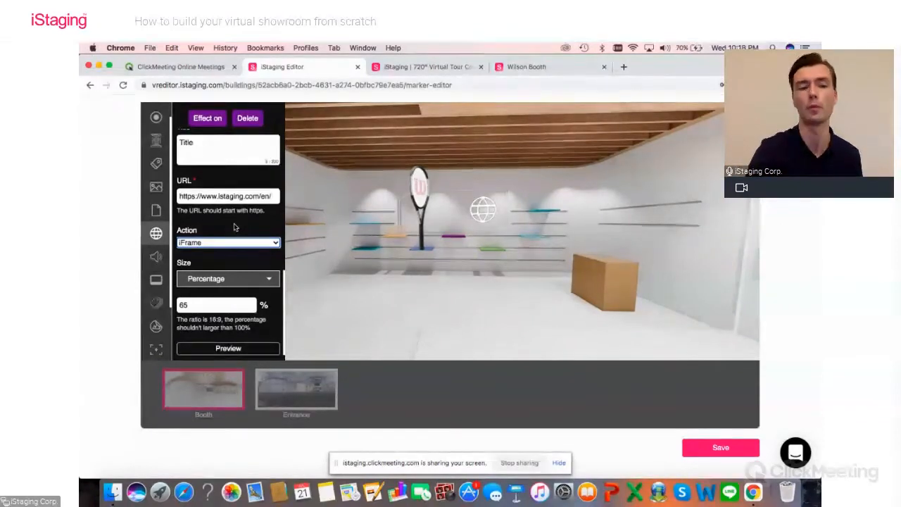
click(701, 446)
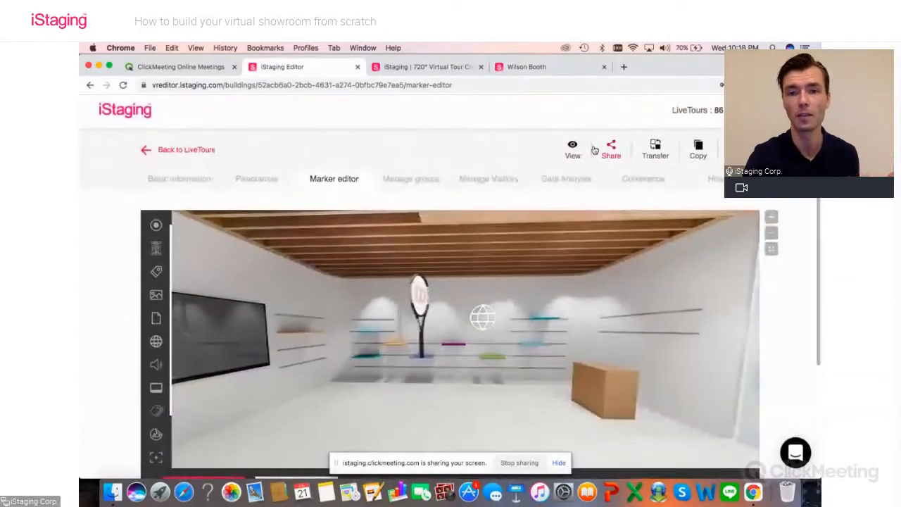
Step: Open the Booth live tour, collapse the thumbnail strip and browse the iStaging page embedded in the globe marker
click(573, 150)
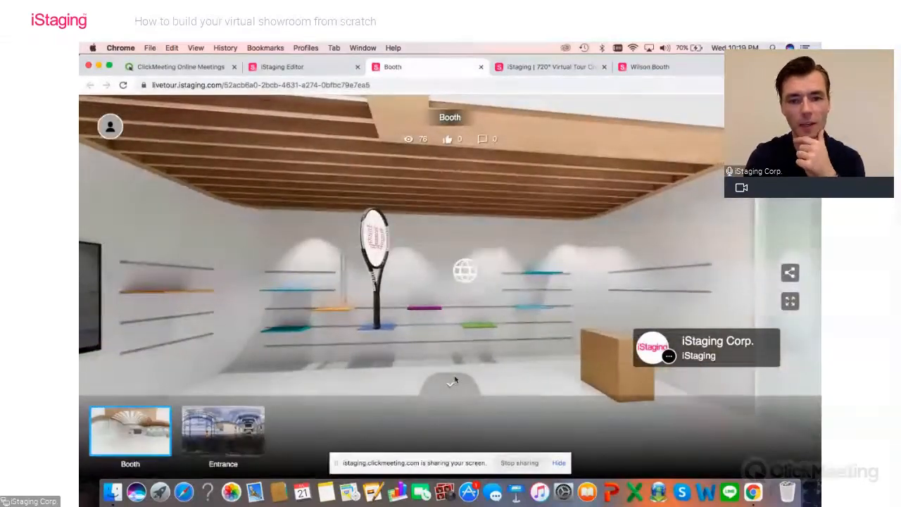
click(466, 383)
click(485, 380)
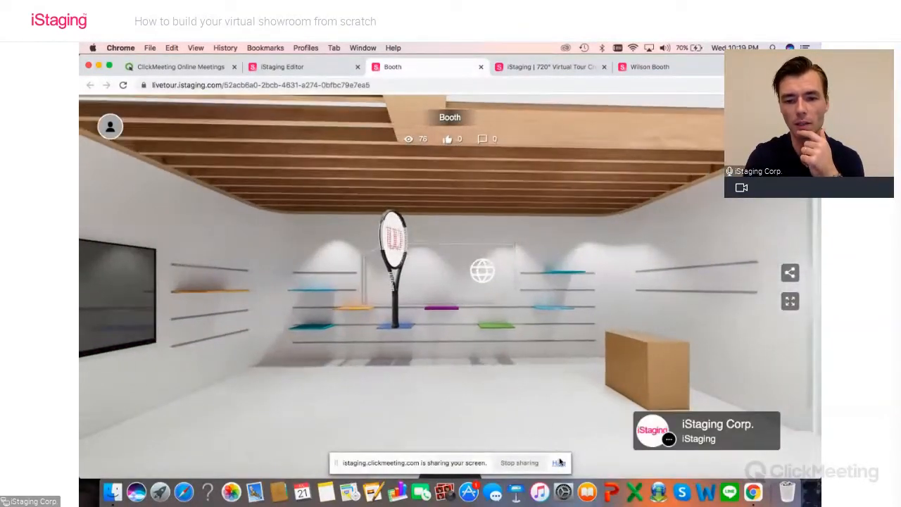
click(559, 462)
click(487, 269)
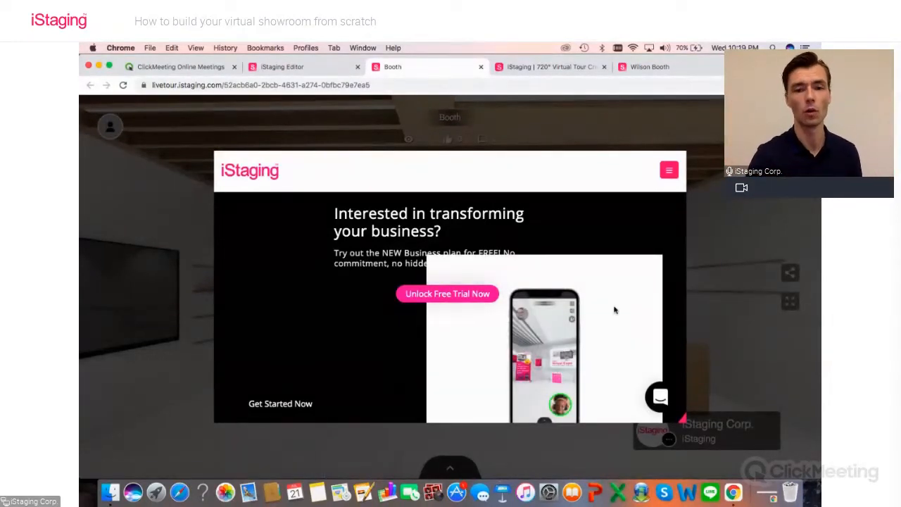
scroll(614, 308, down, 3)
scroll(614, 308, down, 2)
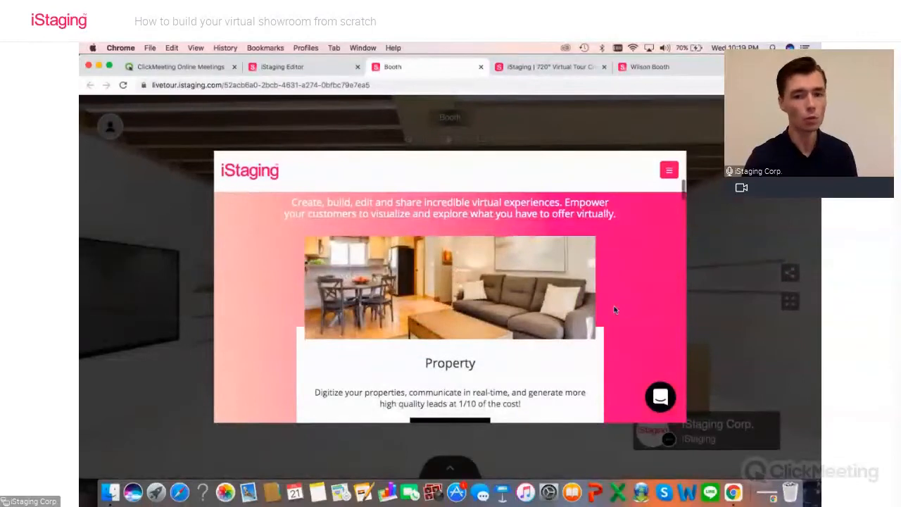
scroll(613, 309, down, 2)
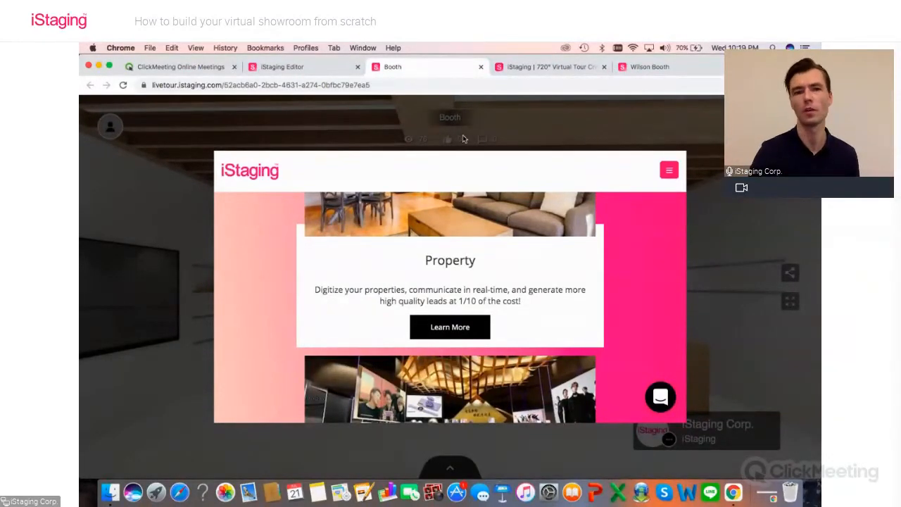
Step: Close the Booth live tour and stop the ClickMeeting screen sharing
key(super+w)
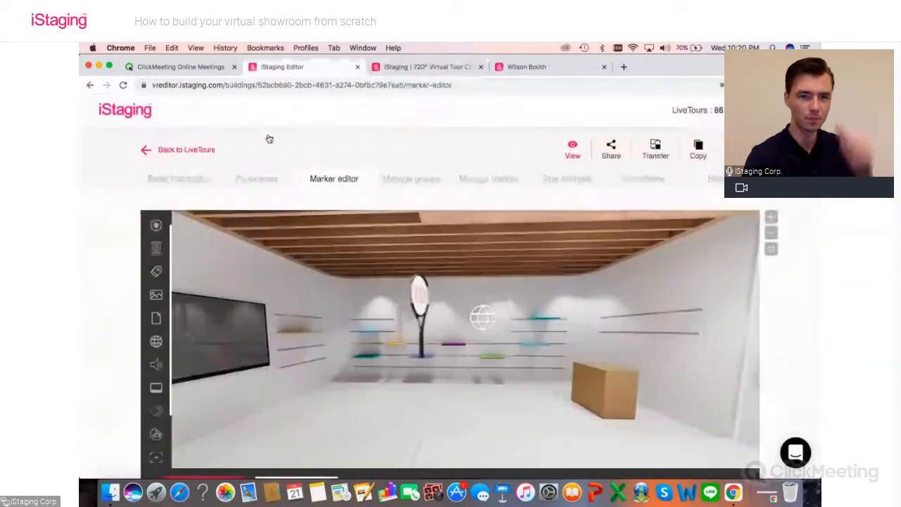
scroll(92, 240, down, 2)
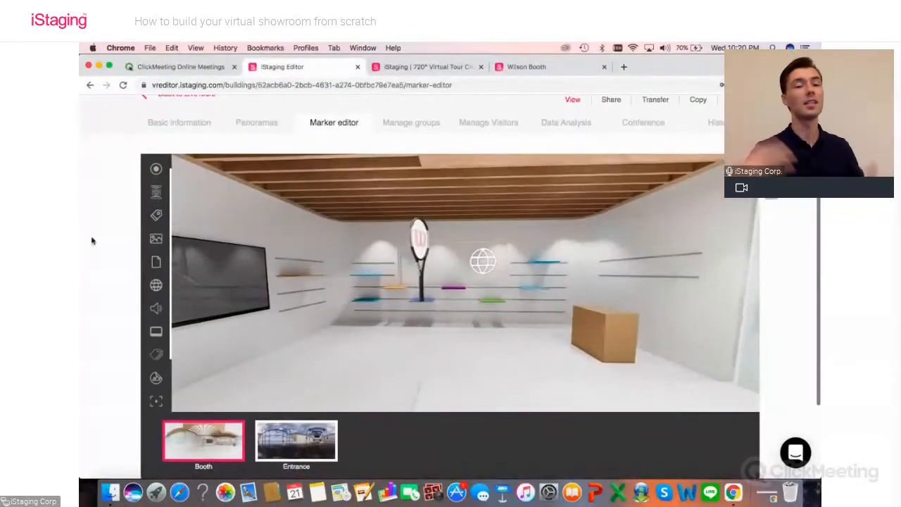
scroll(91, 240, down, 1)
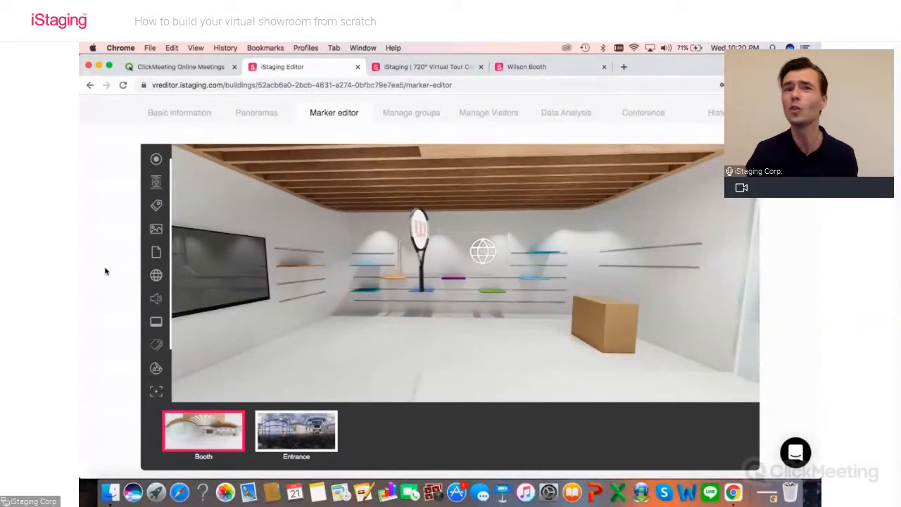
click(766, 496)
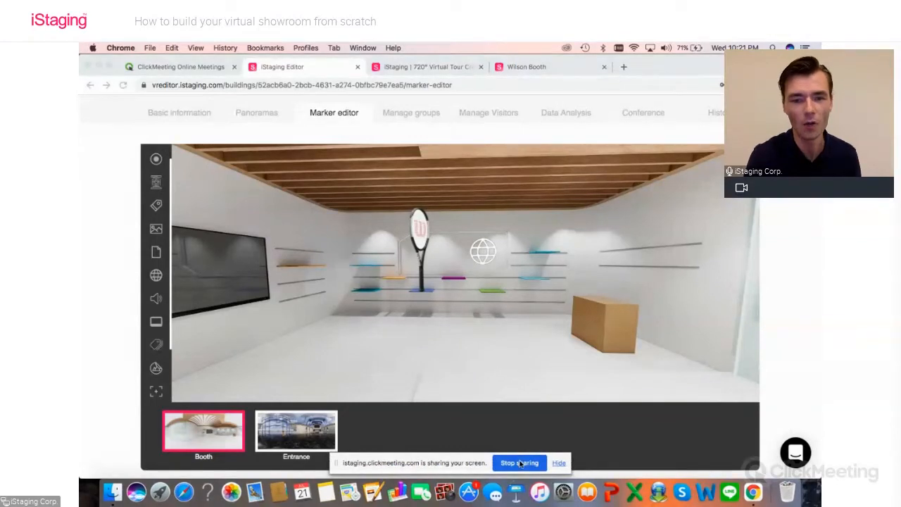
click(520, 463)
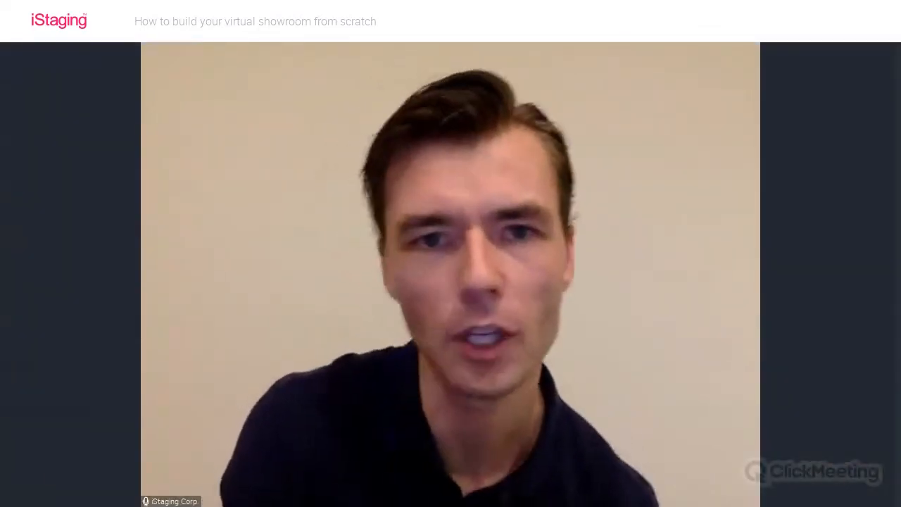